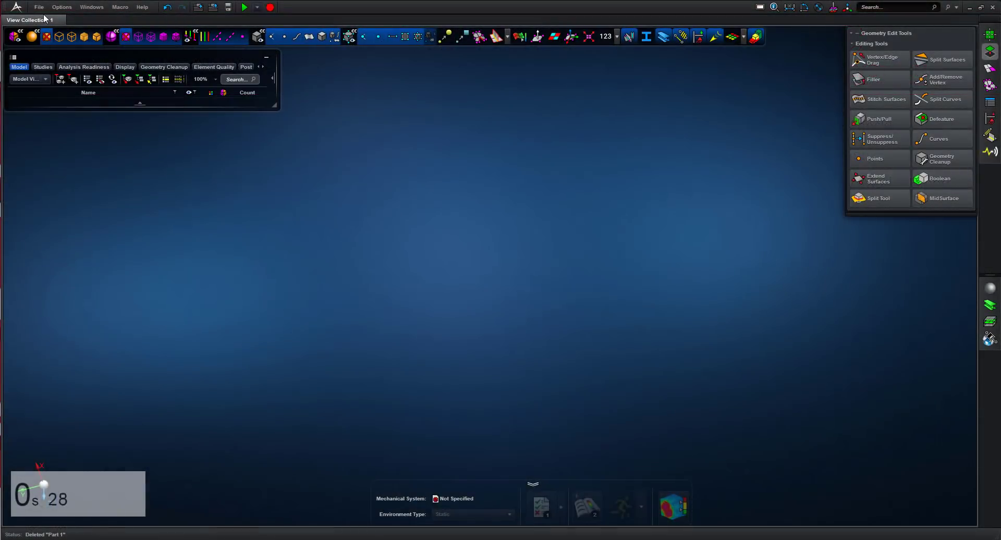
# - Import the geometry file Knuckle_SE_Edit.X_T from the Geometry folder
pyautogui.click(39, 7)
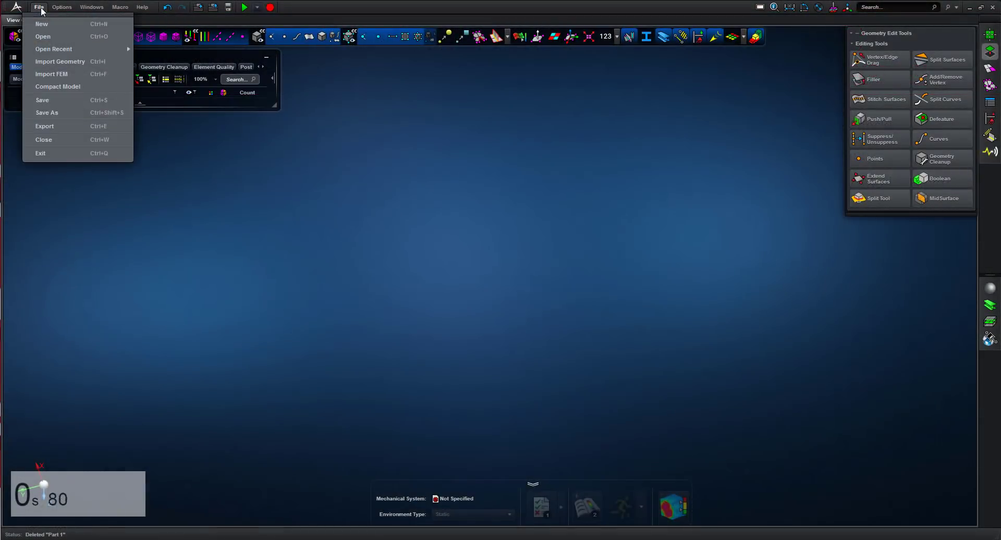
pyautogui.click(49, 62)
pyautogui.click(427, 174)
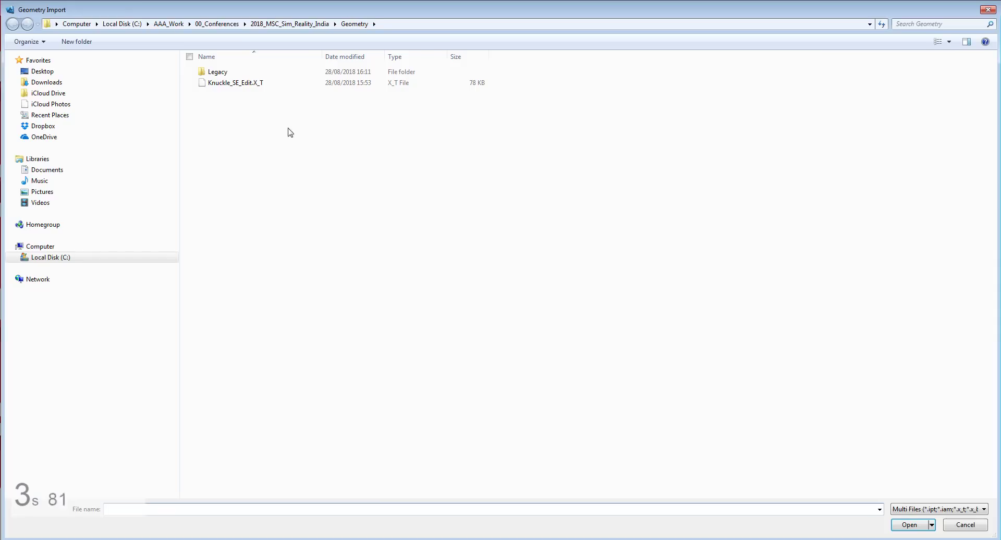
pyautogui.click(239, 83)
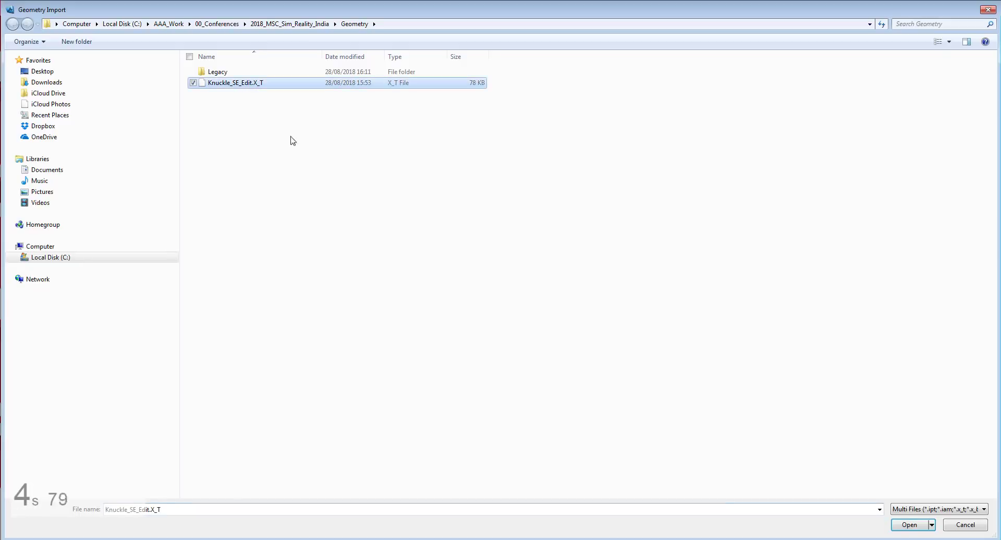
pyautogui.click(909, 526)
pyautogui.click(459, 315)
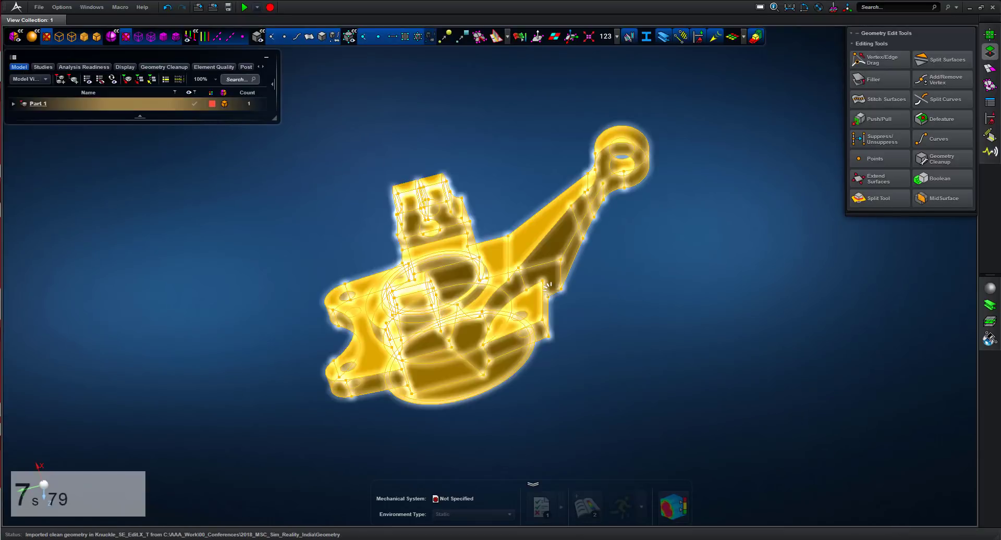
# - Inspect the imported knuckle from several sides and highlight Solid 1 under Part 1
pyautogui.moveTo(621, 336); pyautogui.dragTo(684, 303, button='middle')
pyautogui.click(761, 39)
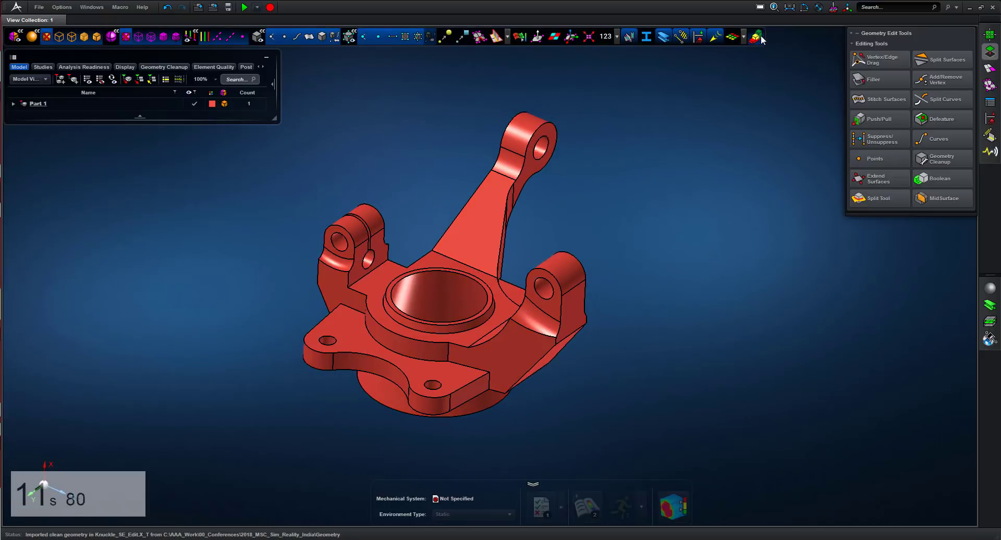
pyautogui.click(761, 39)
pyautogui.moveTo(674, 162)
pyautogui.mouseDown(button='middle')
pyautogui.moveTo(765, 174)
pyautogui.moveTo(728, 190)
pyautogui.moveTo(699, 158)
pyautogui.moveTo(704, 183)
pyautogui.moveTo(670, 204)
pyautogui.mouseUp(button='middle')
pyautogui.click(13, 104)
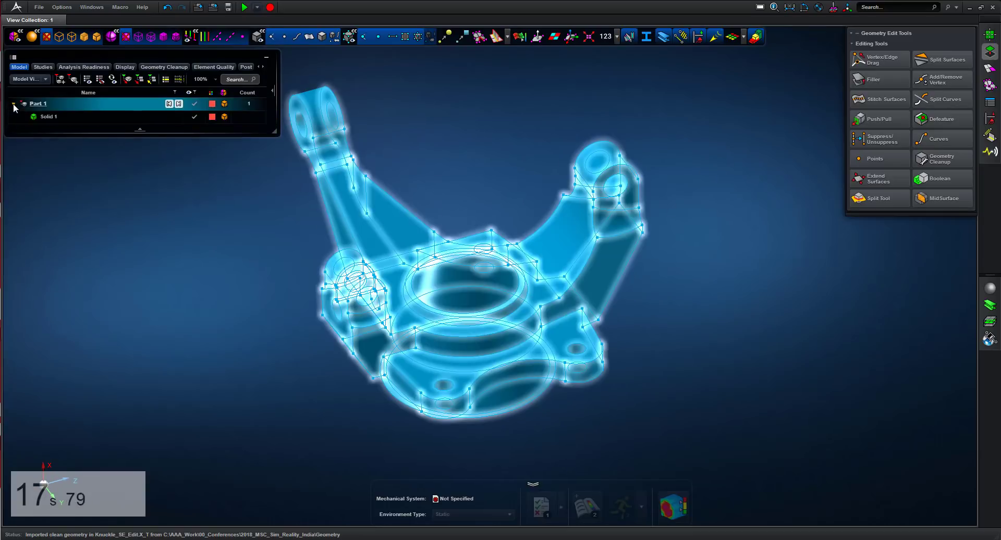
pyautogui.click(49, 117)
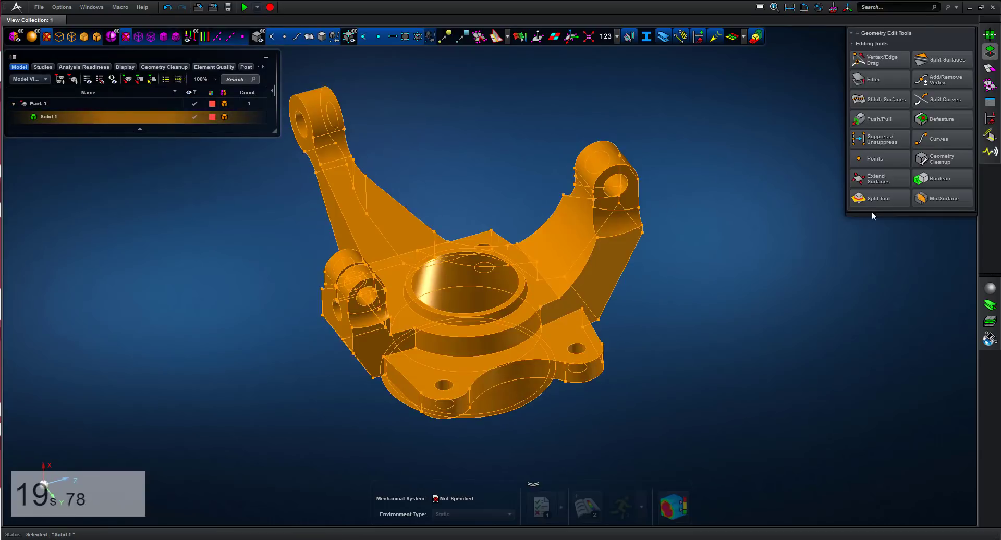
pyautogui.click(829, 267)
# - Split the knuckle solid using its conical lower hub face as the splitting surface with the Split Tool
pyautogui.click(879, 198)
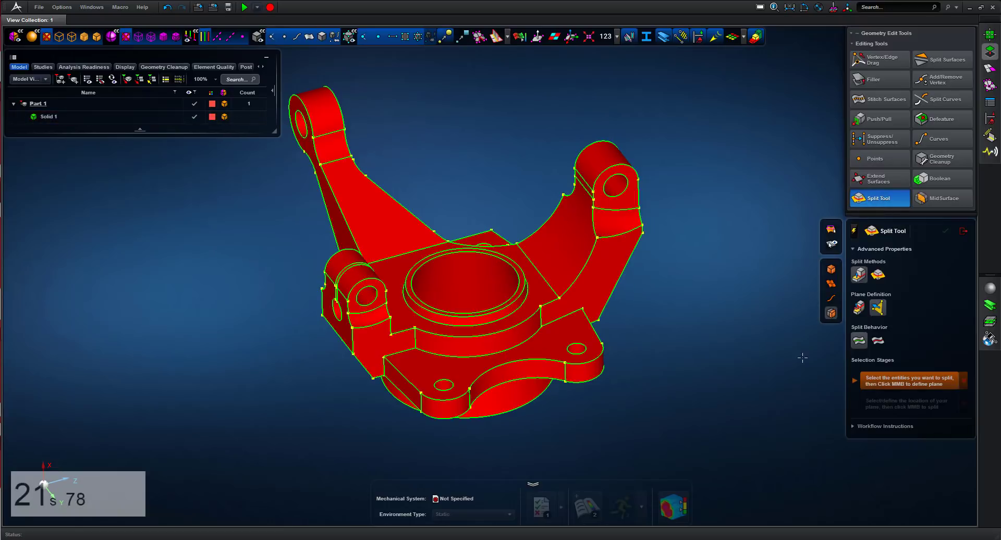
pyautogui.click(879, 275)
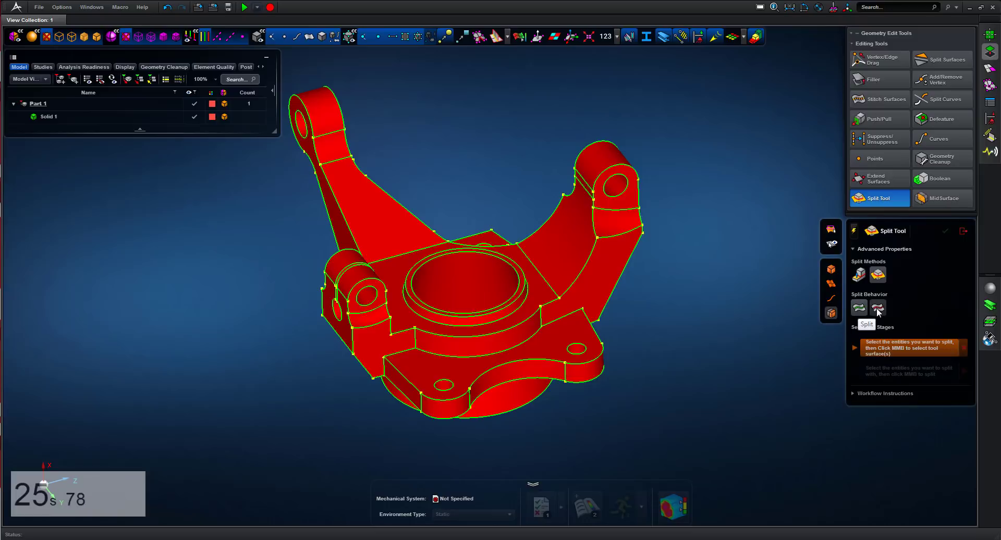
pyautogui.click(604, 281)
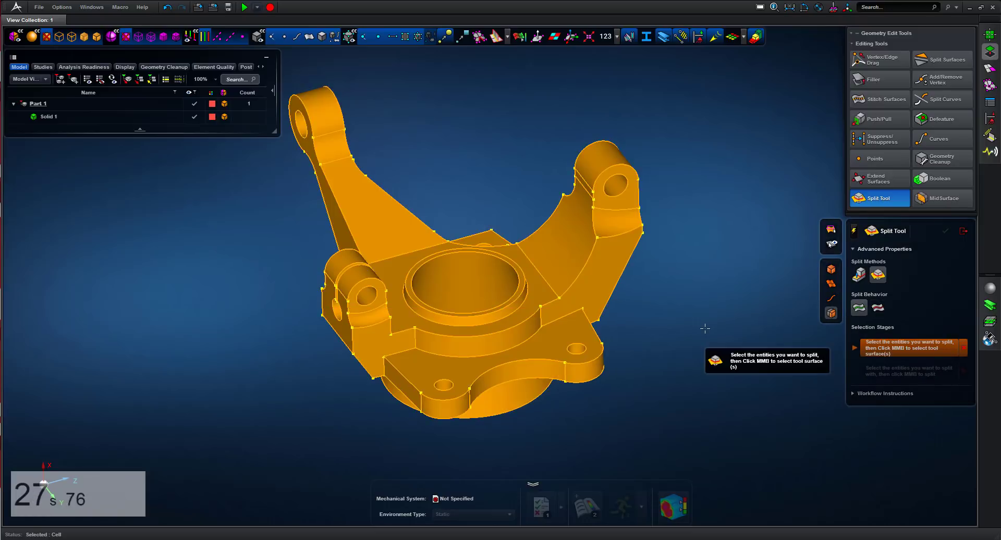
pyautogui.middleClick(705, 329)
pyautogui.moveTo(705, 328); pyautogui.dragTo(704, 313, button='middle')
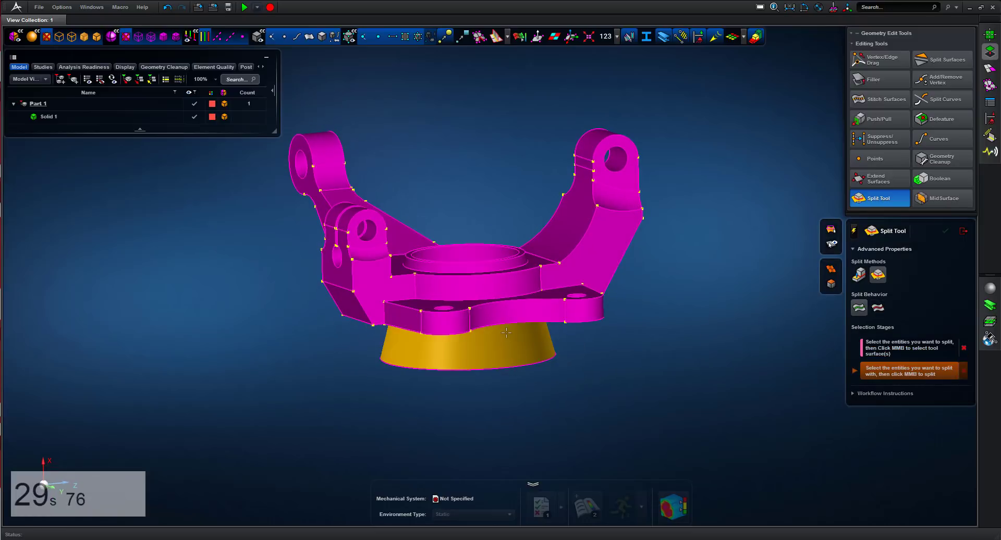
pyautogui.middleClick(727, 345)
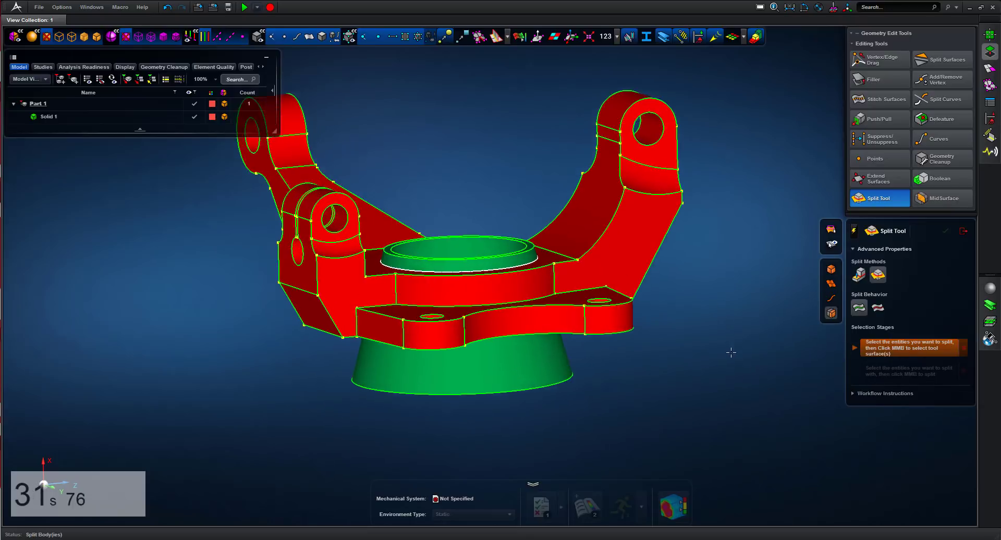
# - Split the main body with the three side faces bordering the two-hole flange, including the curved face in the middle
pyautogui.click(625, 295)
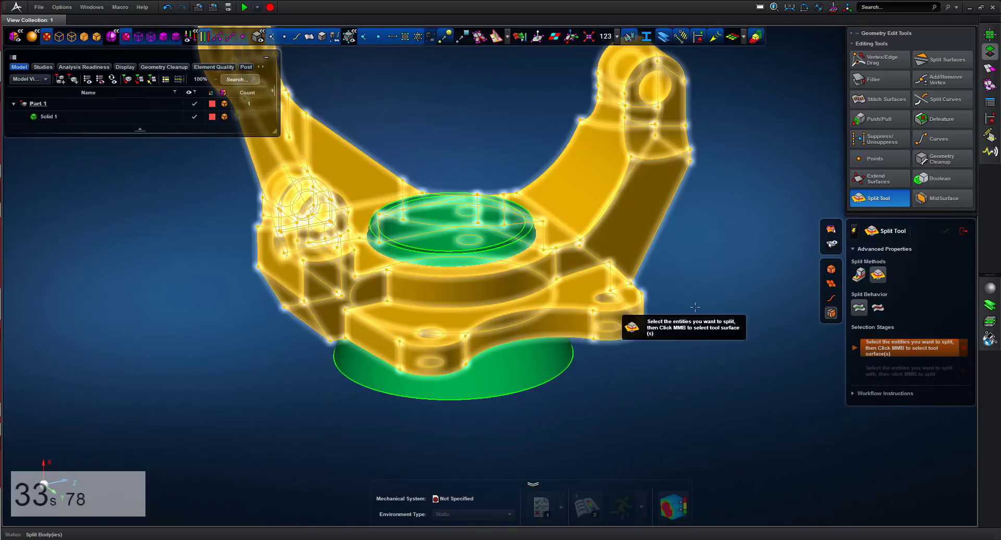
pyautogui.middleClick(726, 315)
pyautogui.click(647, 249)
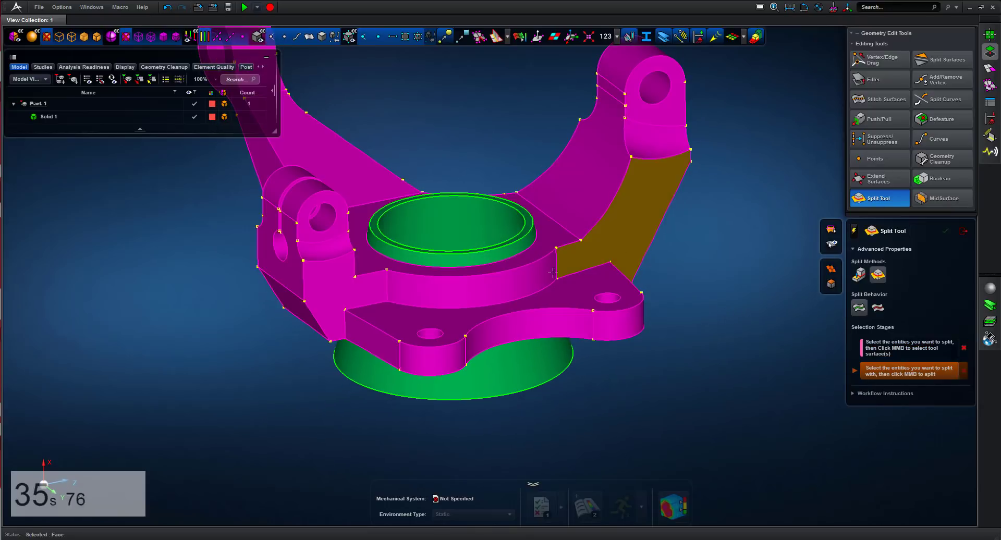
pyautogui.click(529, 277)
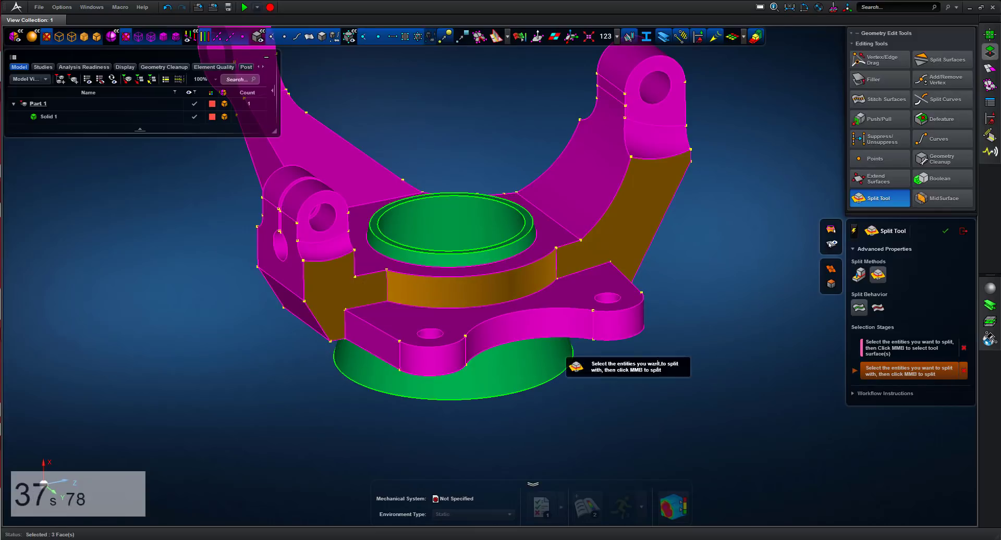
pyautogui.middleClick(658, 367)
# - Split the main body with the long arm's side face and the adjoining curved face to separate the single-hole lug
pyautogui.moveTo(657, 364); pyautogui.dragTo(829, 328, button='middle')
pyautogui.scroll(-2, 541, 306)
pyautogui.moveTo(590, 276); pyautogui.dragTo(671, 382, button='middle')
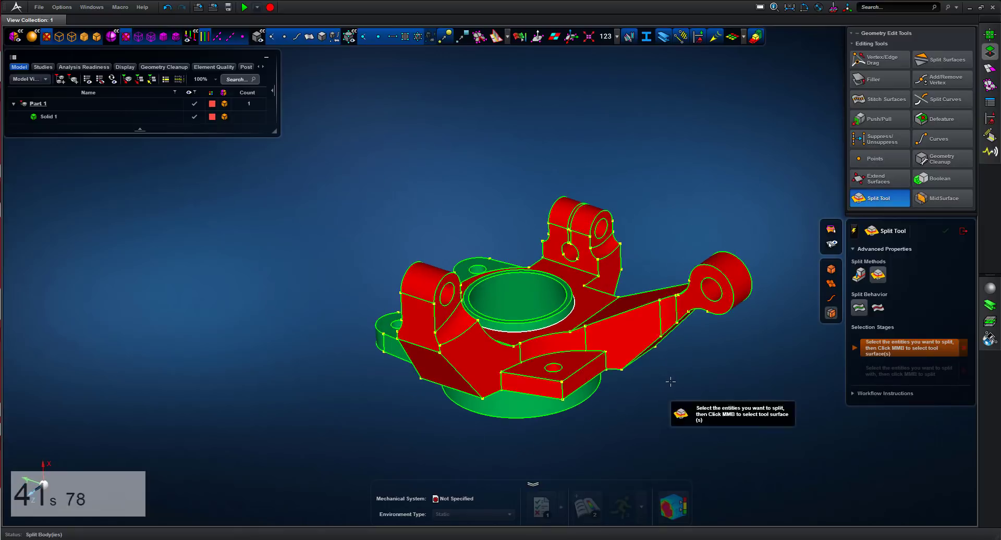
pyautogui.moveTo(671, 381); pyautogui.dragTo(641, 323, button='right')
pyautogui.scroll(3, 653, 377)
pyautogui.click(640, 286)
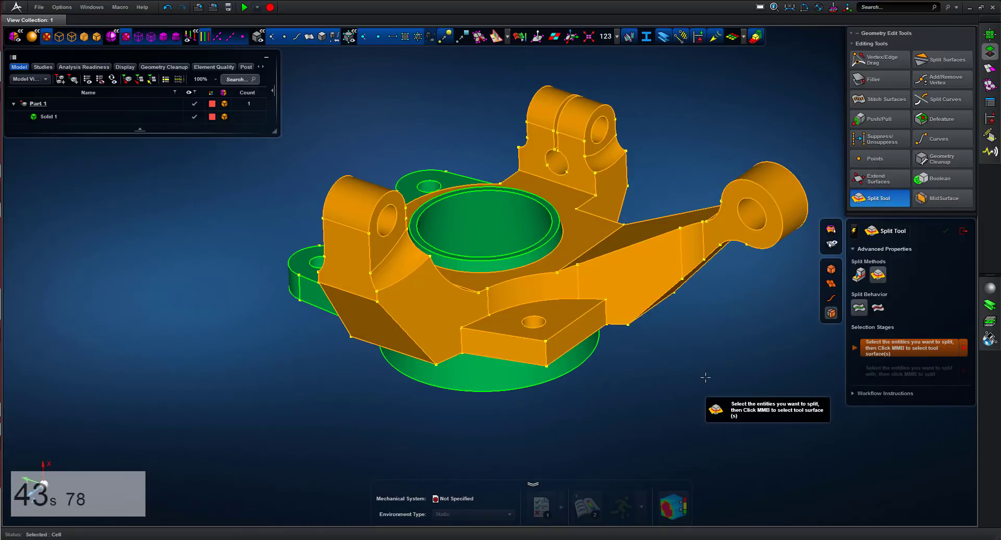
pyautogui.middleClick(705, 377)
pyautogui.click(649, 294)
pyautogui.click(534, 289)
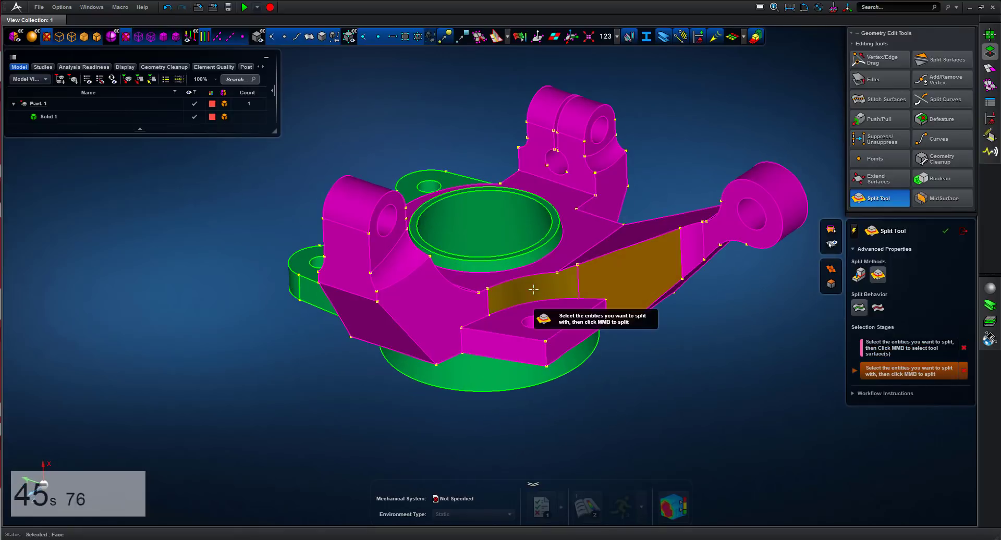
pyautogui.middleClick(671, 398)
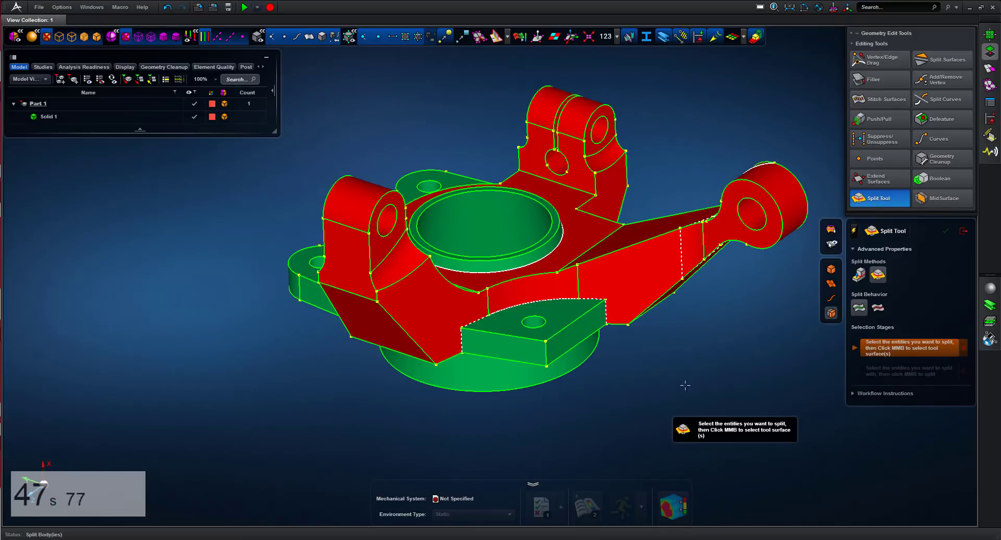
# - Split the main body horizontally with the top face of the single-hole lug
pyautogui.moveTo(701, 367); pyautogui.dragTo(541, 362, button='middle')
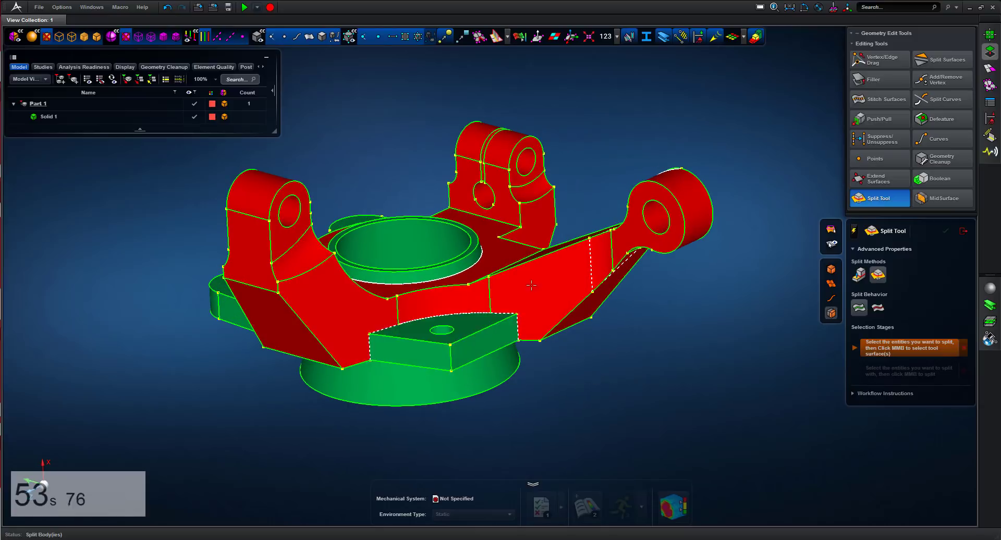
pyautogui.click(532, 302)
pyautogui.middleClick(672, 355)
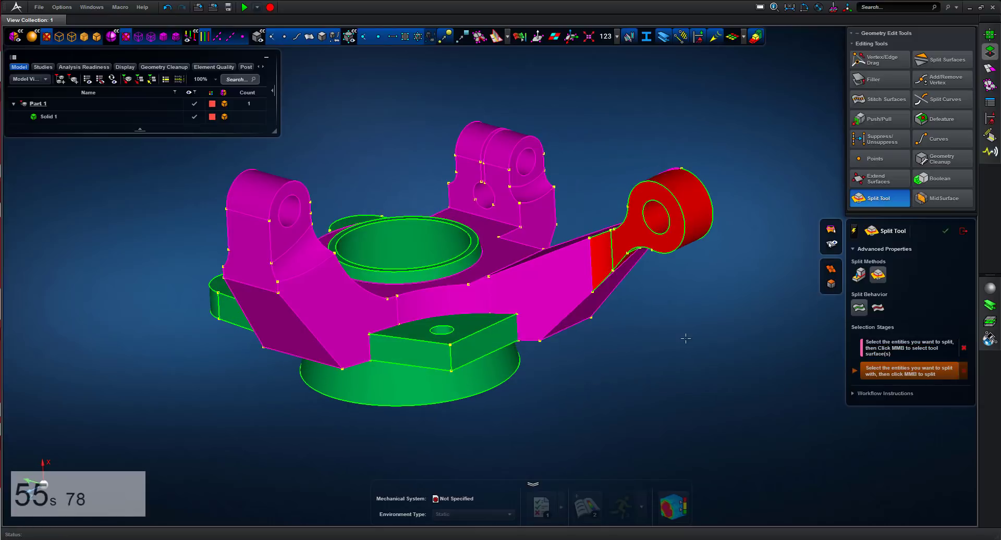
pyautogui.click(476, 316)
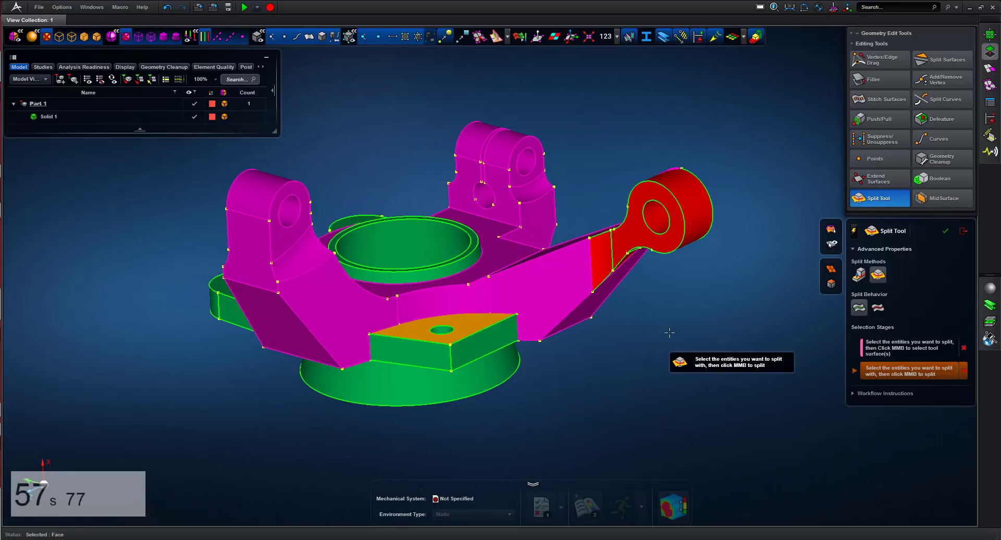
pyautogui.middleClick(670, 333)
# - Split the upper main body with the flat top face of the plate surrounding the hub
pyautogui.moveTo(669, 333); pyautogui.dragTo(633, 340, button='middle')
pyautogui.moveTo(729, 369); pyautogui.dragTo(675, 340, button='right')
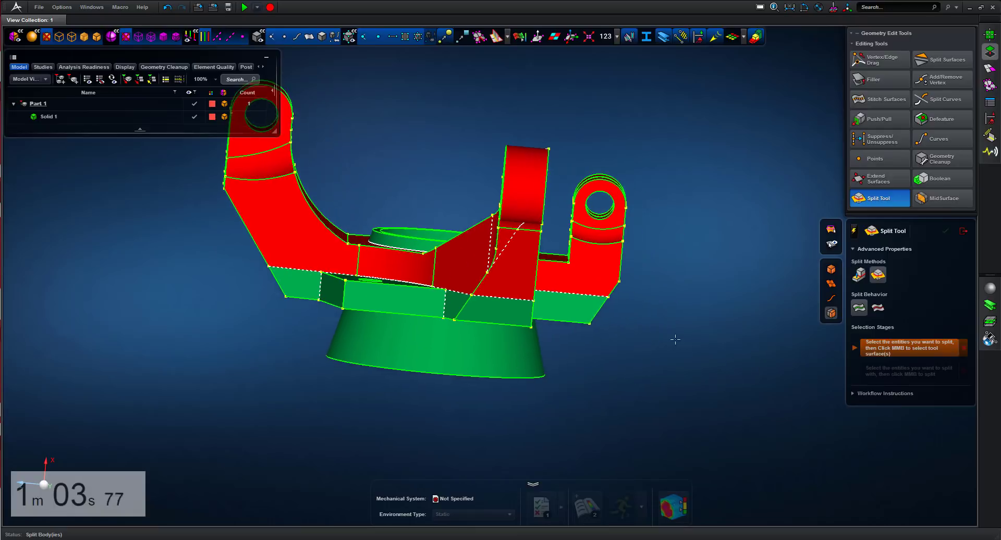
pyautogui.scroll(2, 682, 354)
pyautogui.moveTo(689, 369); pyautogui.dragTo(696, 360, button='middle')
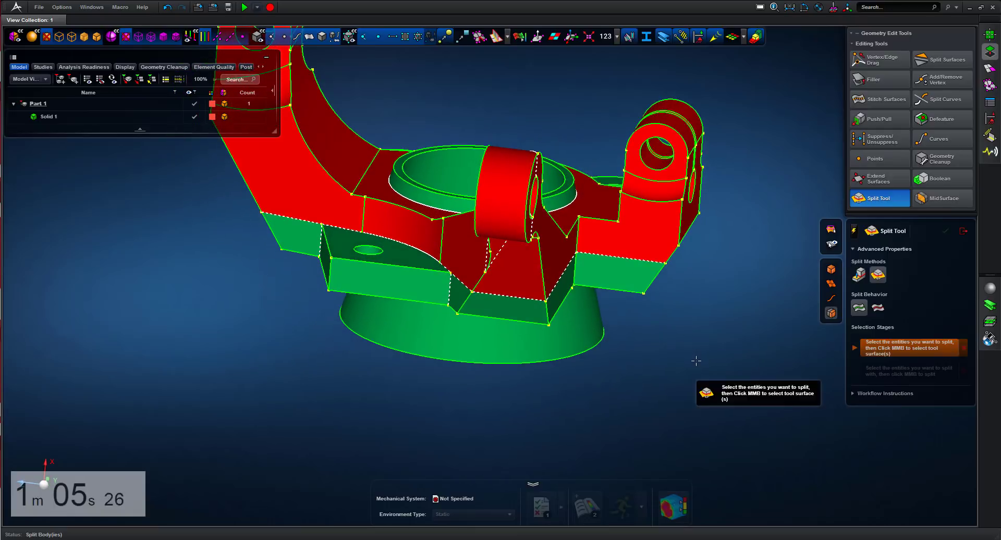
pyautogui.click(613, 216)
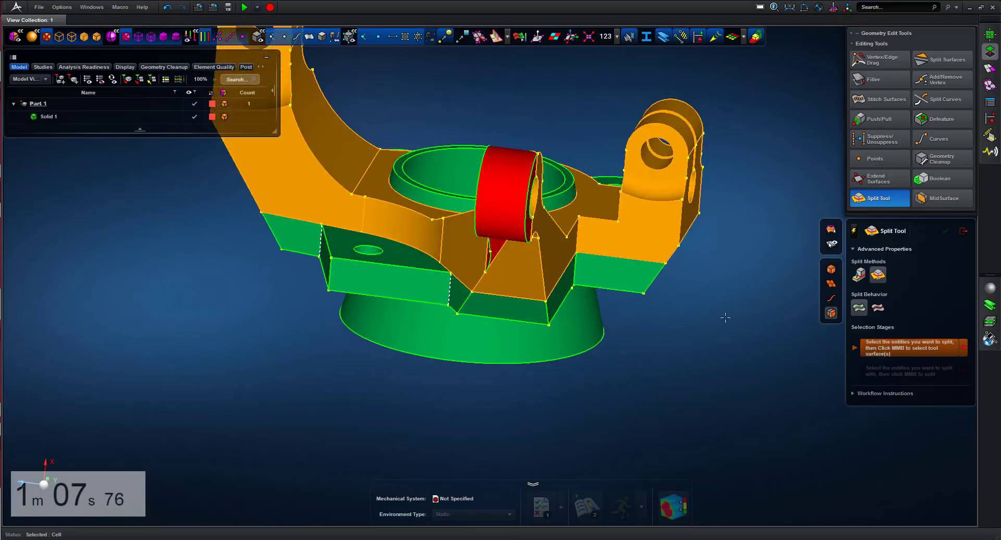
pyautogui.middleClick(726, 317)
pyautogui.click(594, 197)
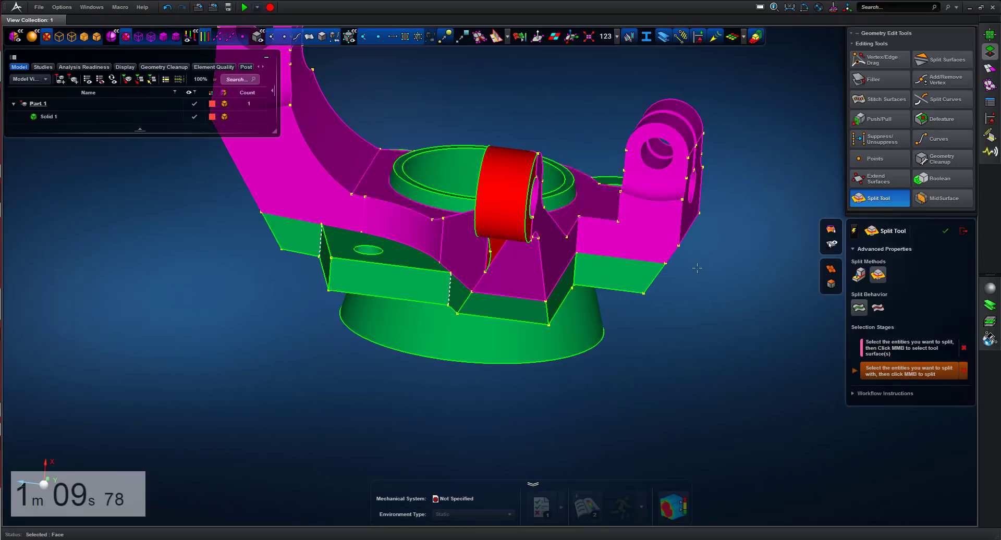
pyautogui.middleClick(701, 284)
# - Examine the cell boundaries at the lower corner where the long arm meets the plate
pyautogui.moveTo(720, 289); pyautogui.dragTo(670, 313, button='middle')
pyautogui.moveTo(608, 340); pyautogui.dragTo(455, 251, button='right')
pyautogui.moveTo(615, 293); pyautogui.dragTo(612, 286, button='middle')
pyautogui.scroll(-2, 612, 286)
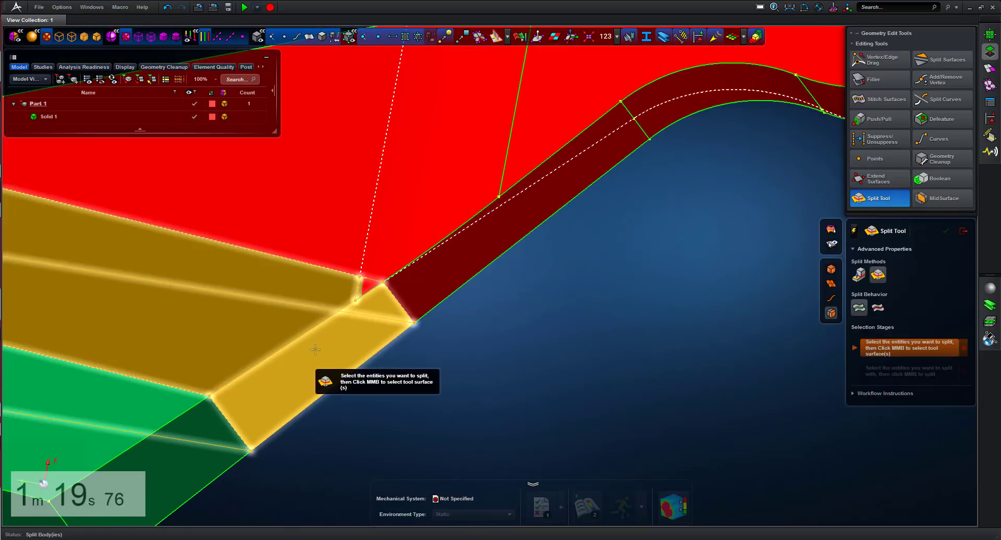
pyautogui.click(318, 353)
pyautogui.scroll(-5, 570, 319)
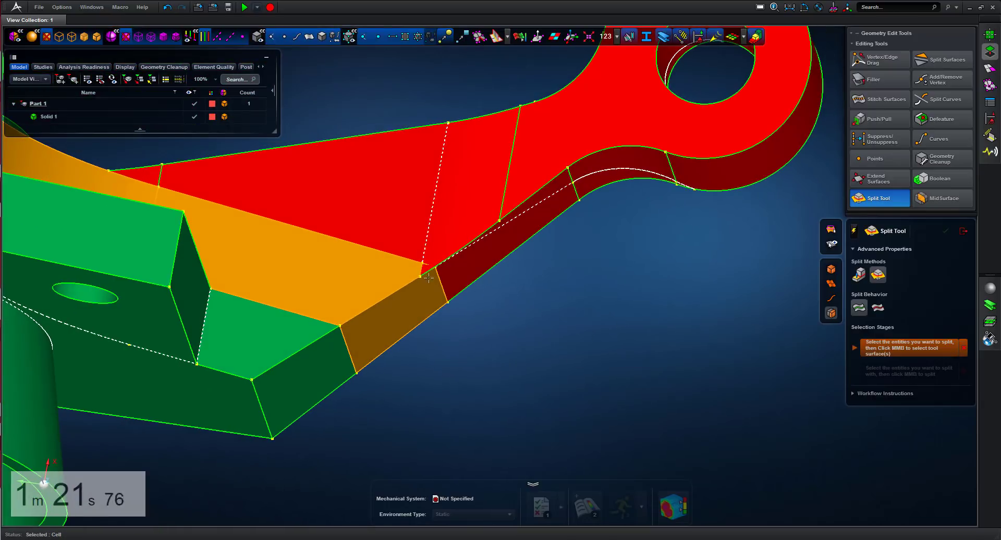
pyautogui.click(586, 335)
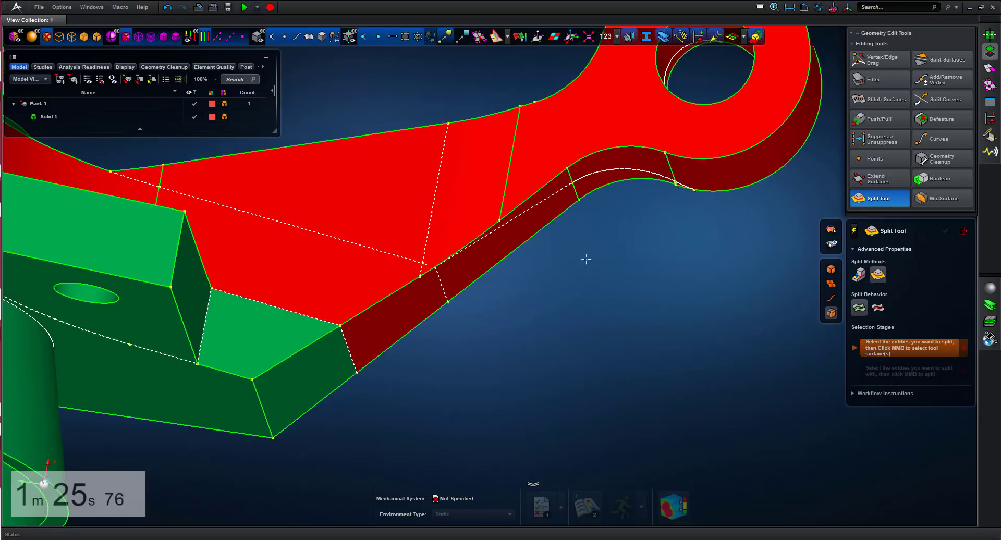
# - Split the long arm's cells with the plate's flat top face beside the hub
pyautogui.scroll(-5, 585, 259)
pyautogui.moveTo(321, 125)
pyautogui.mouseDown()
pyautogui.moveTo(621, 275)
pyautogui.moveTo(649, 304)
pyautogui.mouseUp()
pyautogui.moveTo(649, 305); pyautogui.dragTo(629, 323, button='middle')
pyautogui.middleClick(629, 324)
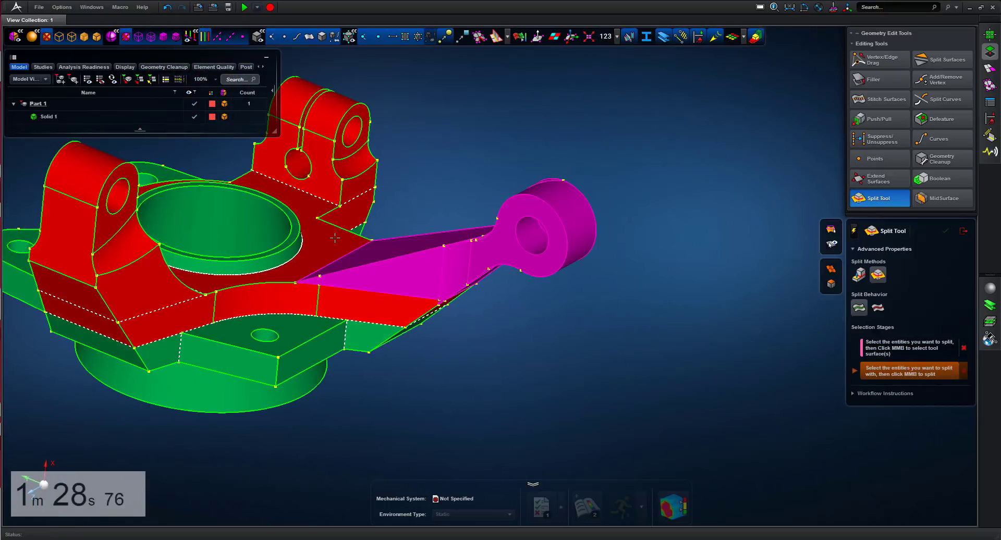
pyautogui.middleClick(545, 344)
# - Merge the two upper cells of the long arm, including its end eye, with the Boolean tool
pyautogui.moveTo(548, 346); pyautogui.dragTo(598, 375, button='middle')
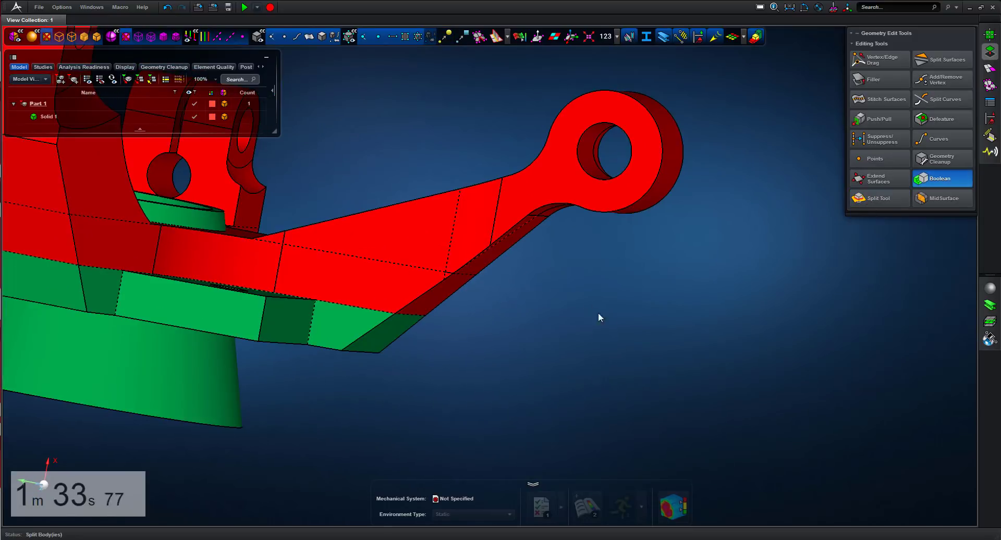
pyautogui.moveTo(603, 310); pyautogui.dragTo(548, 277, button='middle')
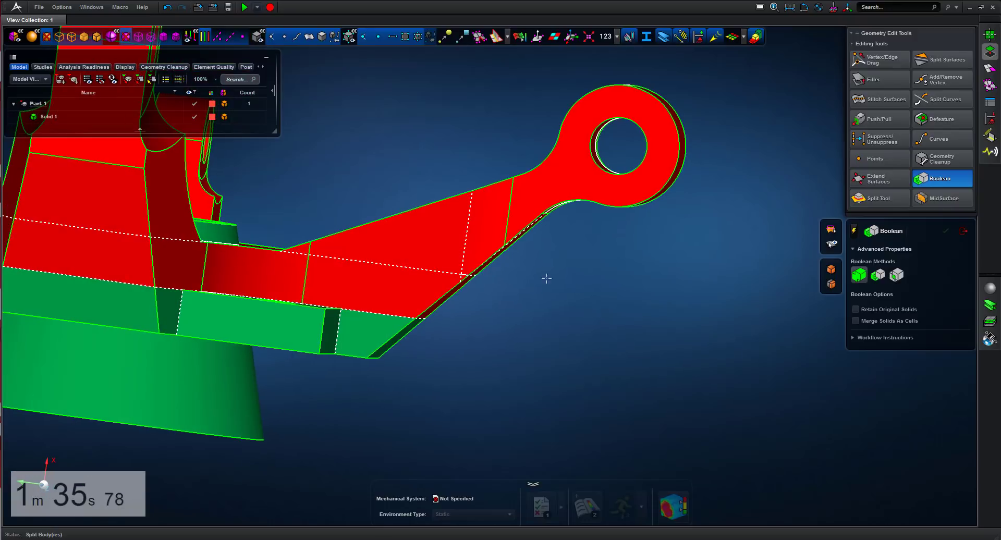
pyautogui.click(832, 284)
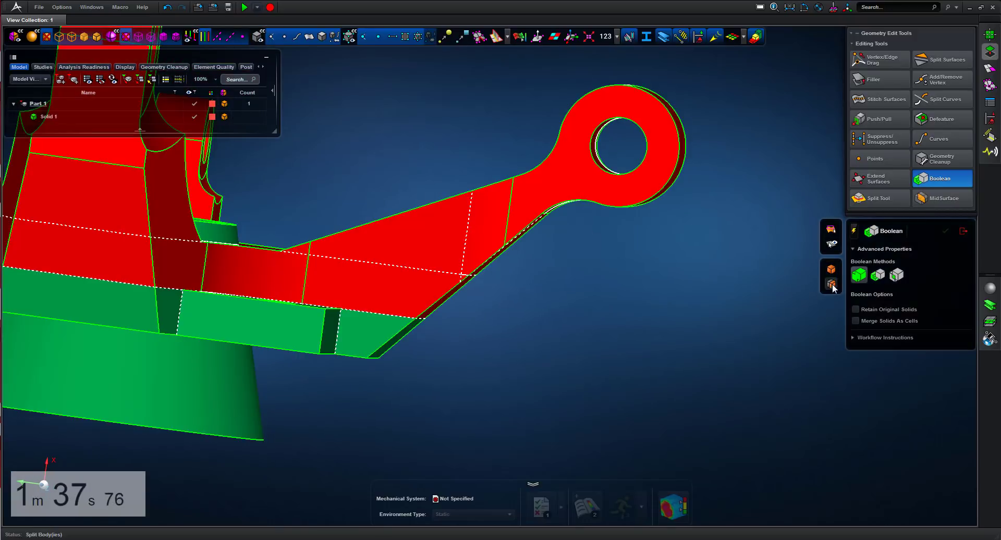
pyautogui.moveTo(552, 237); pyautogui.dragTo(554, 238)
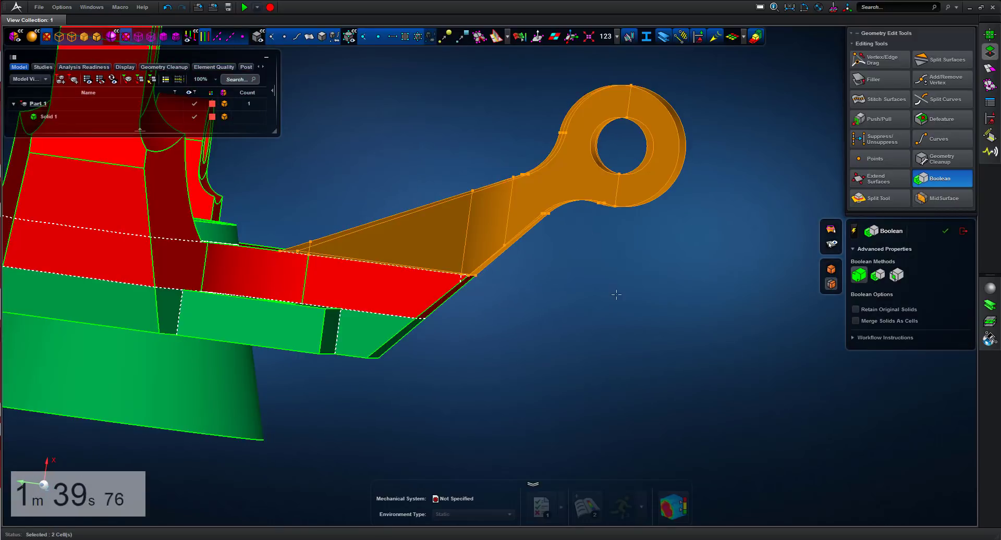
pyautogui.moveTo(615, 295); pyautogui.dragTo(650, 358, button='middle')
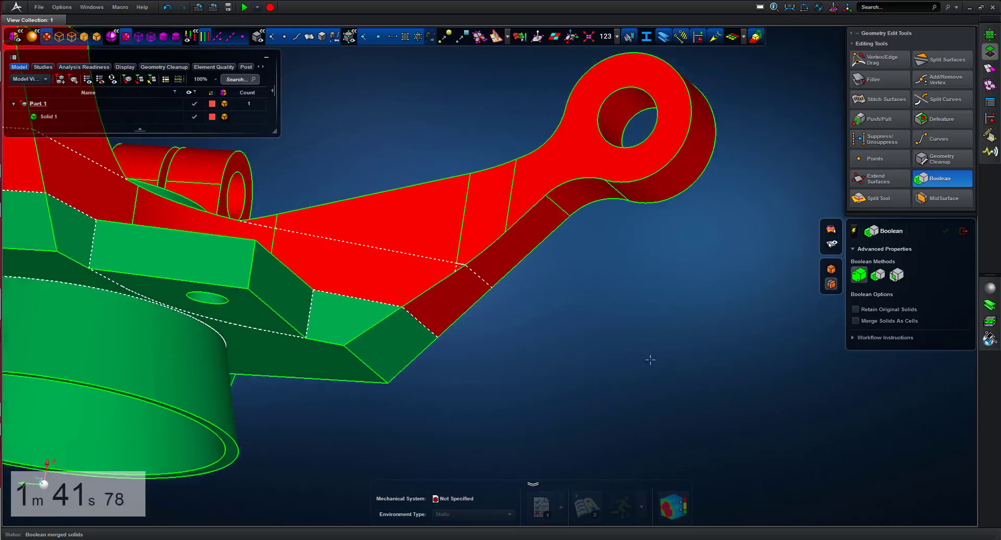
# - Merge the small wedge cell at the long arm's lower edge with the adjoining main body cell using Boolean
pyautogui.scroll(3, 472, 291)
pyautogui.click(442, 261)
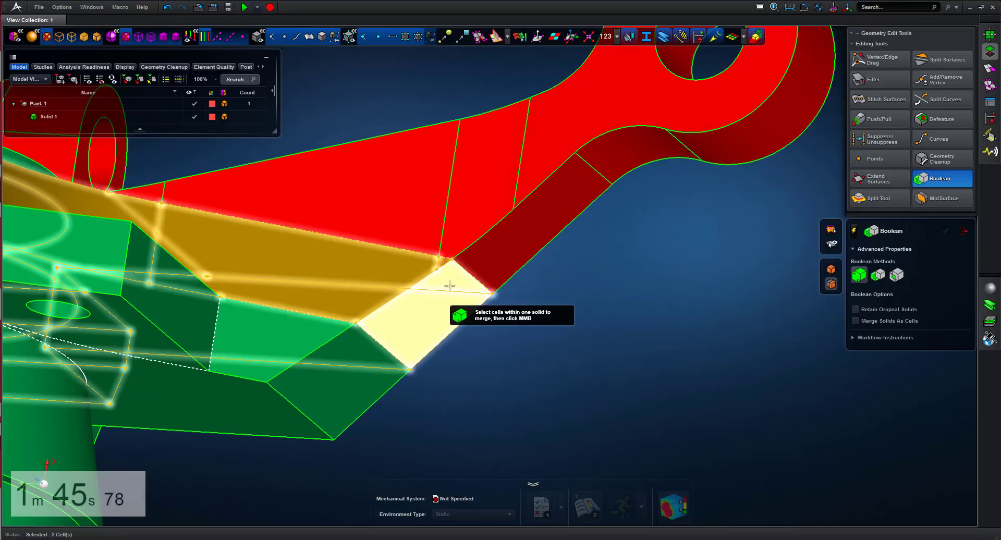
pyautogui.middleClick(599, 321)
pyautogui.moveTo(599, 322); pyautogui.dragTo(593, 297, button='middle')
pyautogui.scroll(-3, 588, 300)
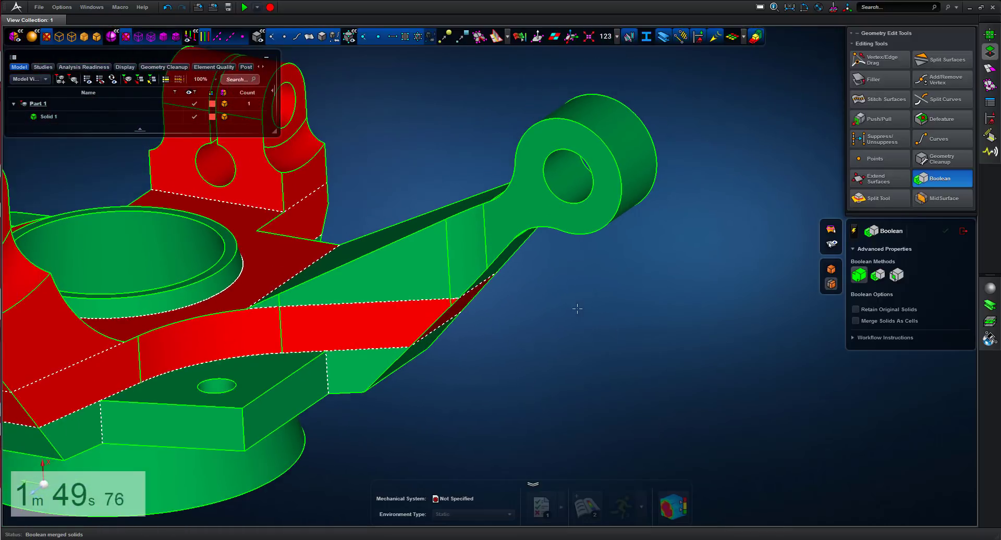
# - Merge the main body cell around the hub with the long arm cell, including its end eye
pyautogui.moveTo(583, 306); pyautogui.dragTo(740, 292, button='right')
pyautogui.moveTo(705, 311); pyautogui.dragTo(704, 308, button='middle')
pyautogui.click(553, 299)
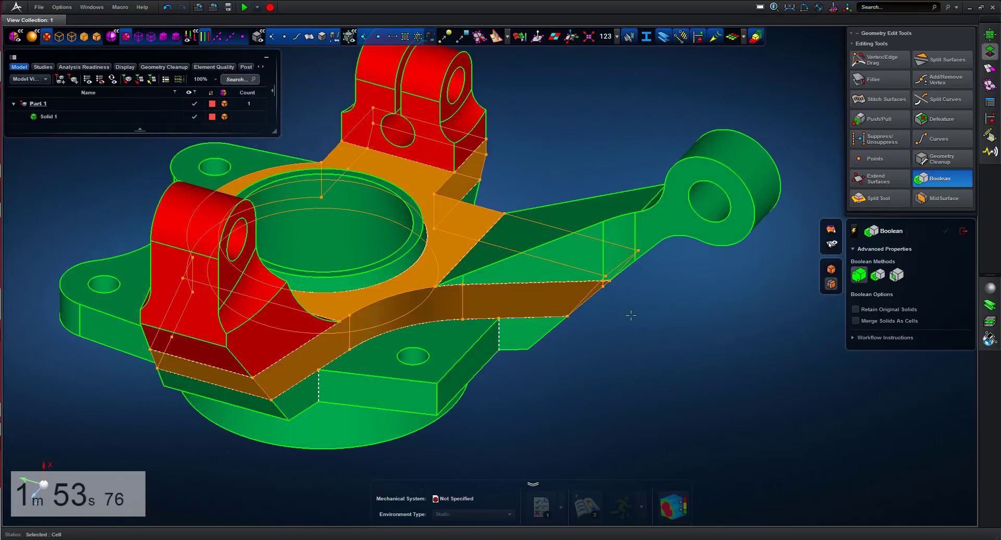
pyautogui.click(654, 209)
pyautogui.middleClick(505, 361)
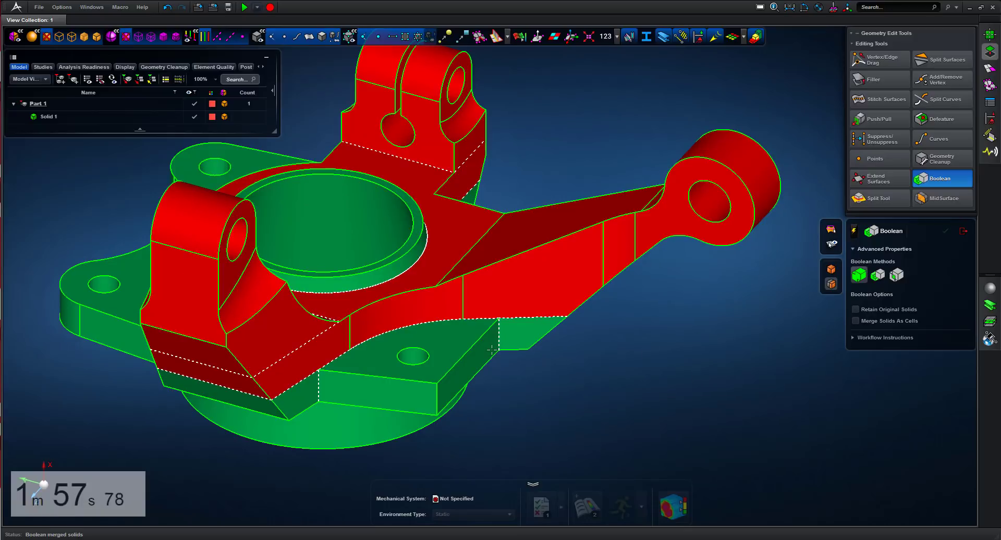
pyautogui.click(483, 360)
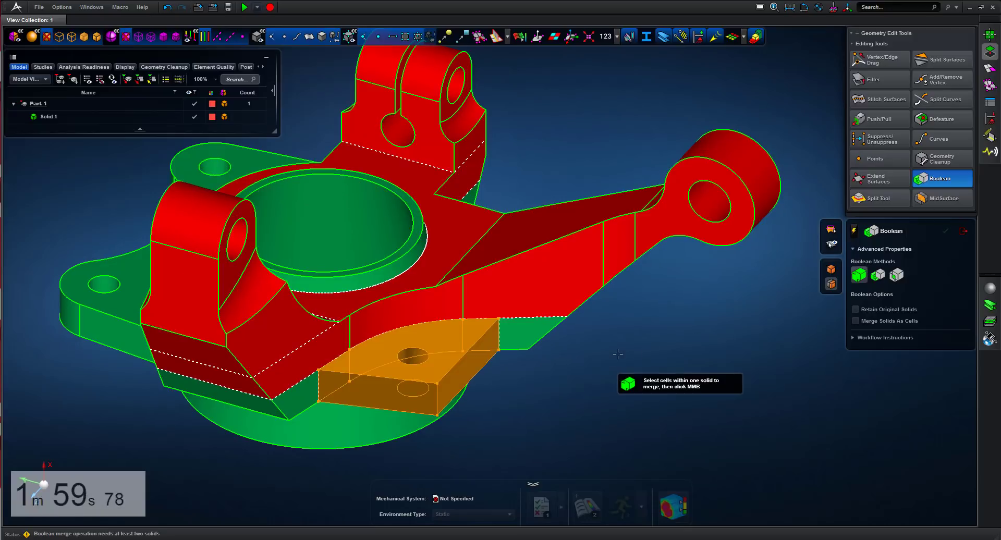
# - Split the merged body and arm cell with the side face of the plate lug facing the long arm
pyautogui.click(868, 202)
pyautogui.moveTo(702, 254); pyautogui.dragTo(713, 263)
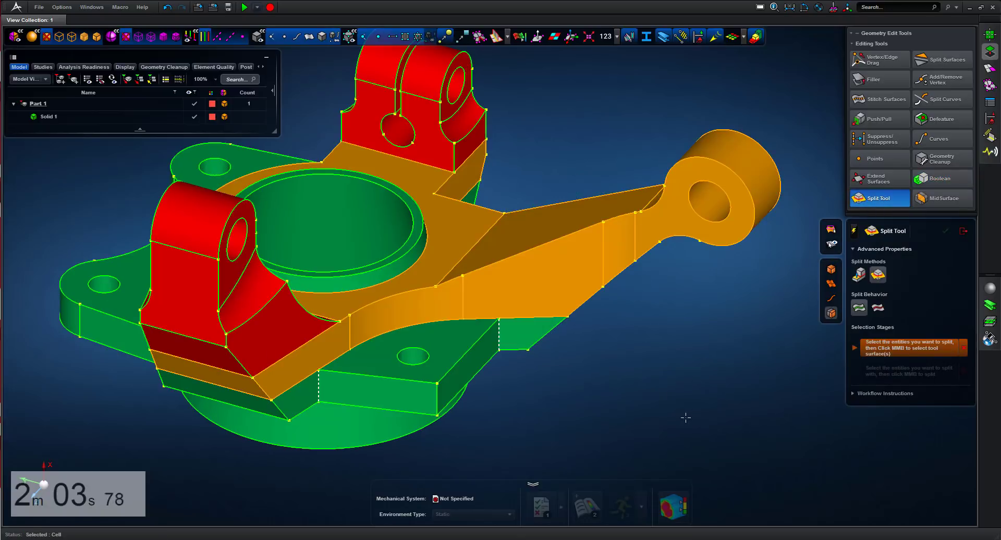
pyautogui.middleClick(685, 418)
pyautogui.click(481, 351)
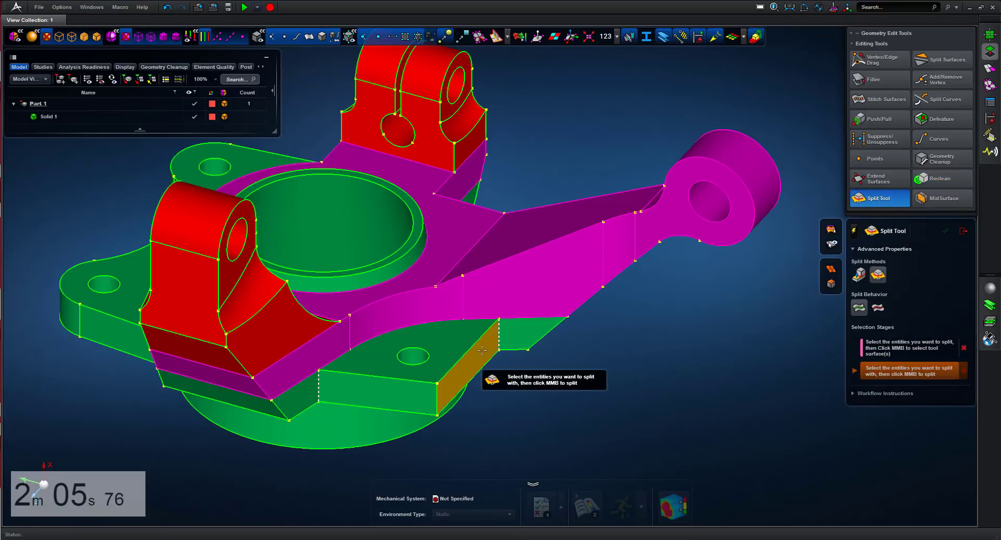
pyautogui.middleClick(586, 396)
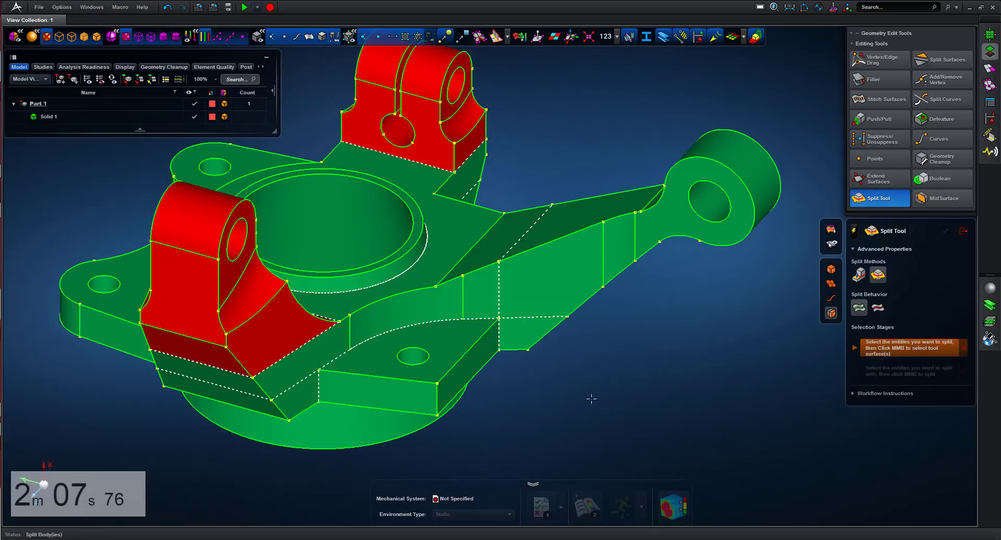
pyautogui.moveTo(588, 398); pyautogui.dragTo(678, 388, button='middle')
pyautogui.click(960, 232)
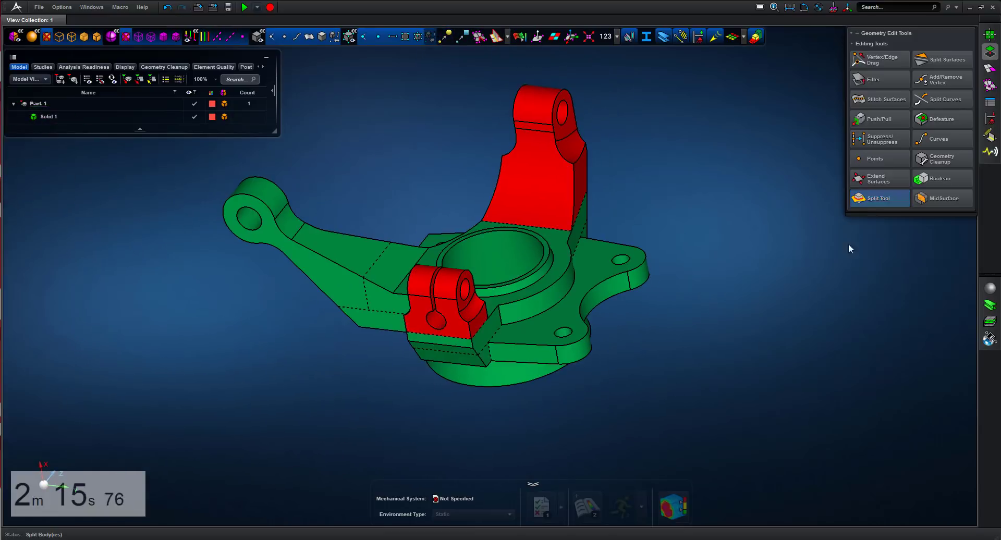
# - Try to fill a surface from a single curved edge of the recess beside the tall bracket's eye
pyautogui.moveTo(712, 234); pyautogui.dragTo(546, 113, button='middle')
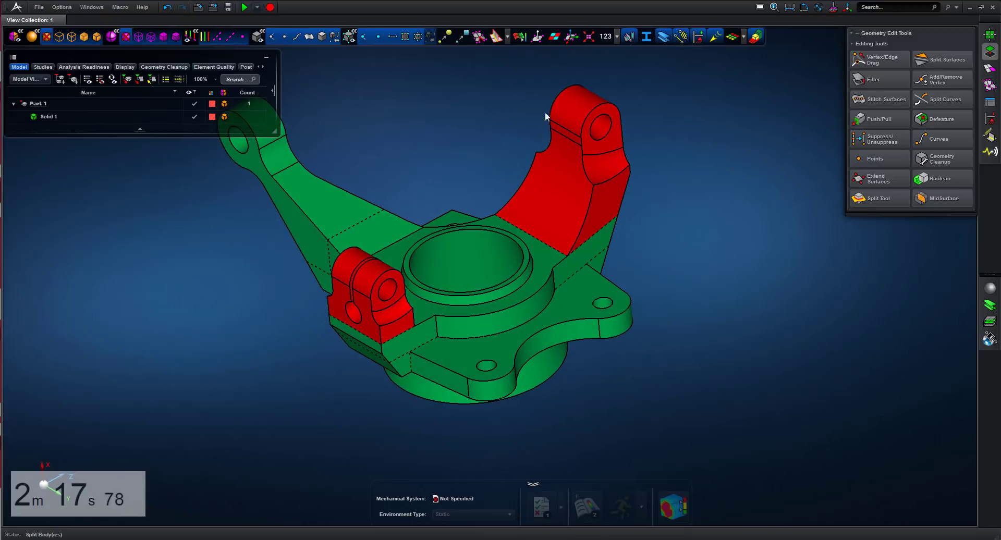
pyautogui.moveTo(605, 168); pyautogui.dragTo(652, 218, button='right')
pyautogui.moveTo(737, 345); pyautogui.dragTo(768, 343, button='middle')
pyautogui.scroll(-1, 768, 342)
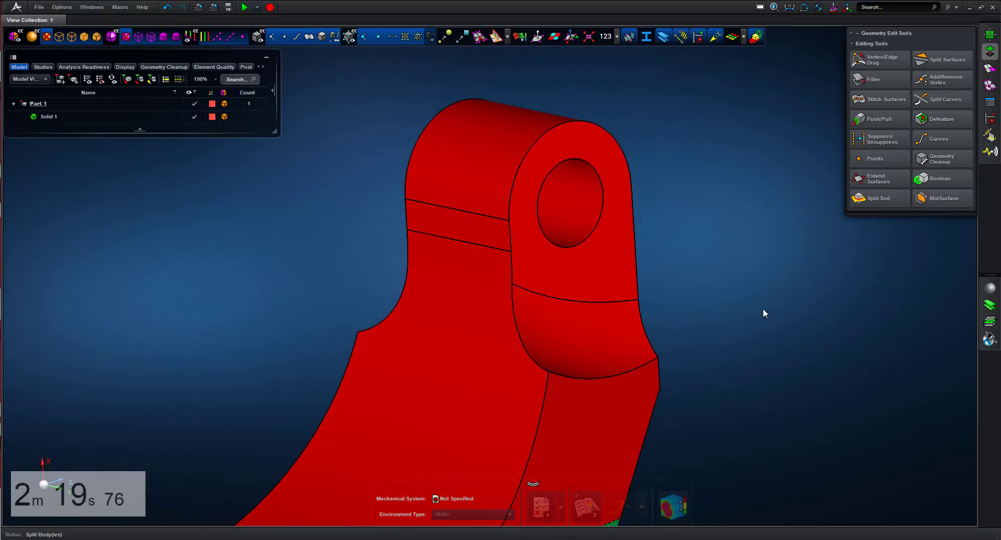
pyautogui.moveTo(762, 308)
pyautogui.mouseDown(button='middle')
pyautogui.moveTo(780, 323)
pyautogui.moveTo(765, 327)
pyautogui.mouseUp(button='middle')
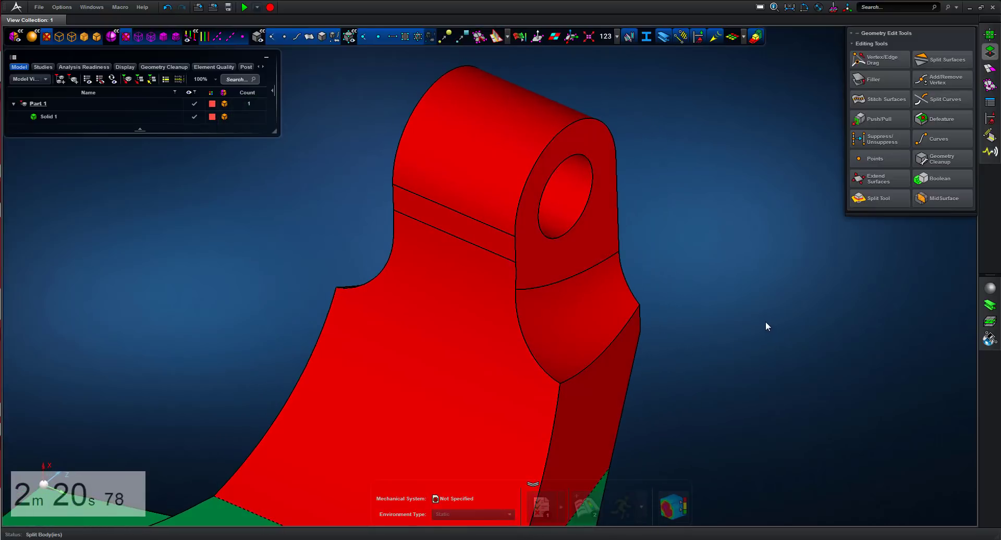
pyautogui.click(899, 80)
pyautogui.click(606, 348)
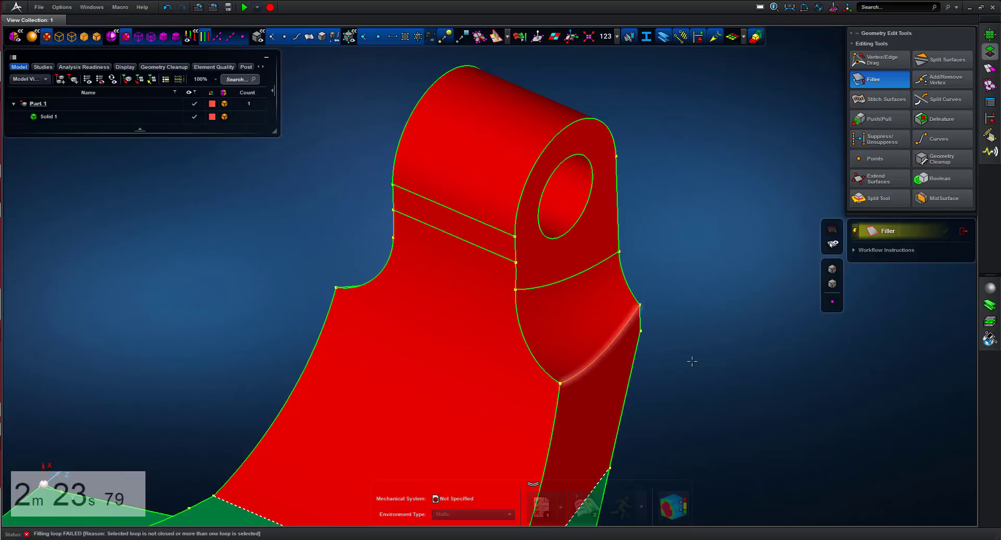
pyautogui.moveTo(692, 360); pyautogui.dragTo(292, 232, button='middle')
pyautogui.click(296, 232)
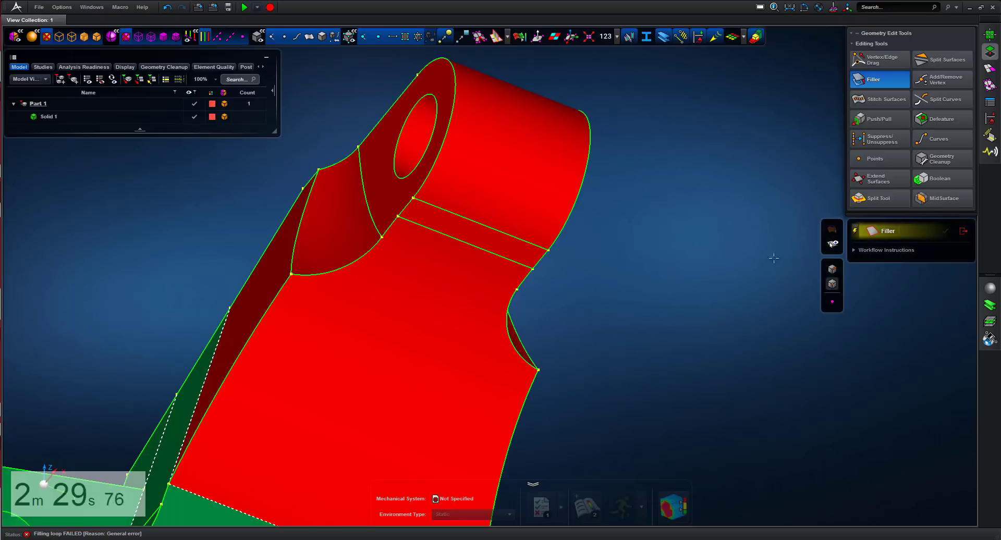
# - Switch Filler to manual execution and fill a surface between the lower edges of the tall bracket's two side recesses
pyautogui.click(857, 230)
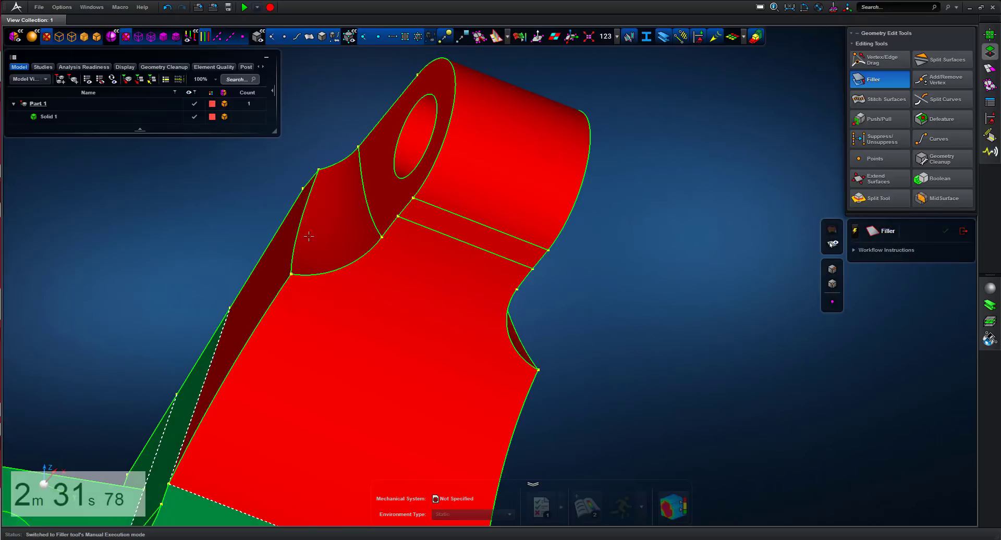
pyautogui.moveTo(608, 329); pyautogui.dragTo(568, 313, button='middle')
pyautogui.click(551, 313)
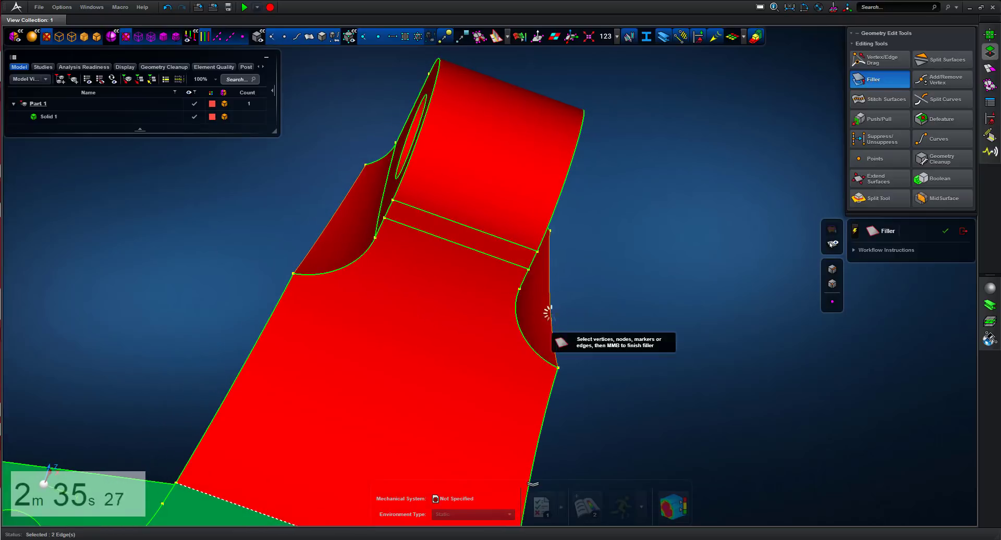
pyautogui.middleClick(689, 322)
pyautogui.moveTo(699, 320); pyautogui.dragTo(689, 282, button='middle')
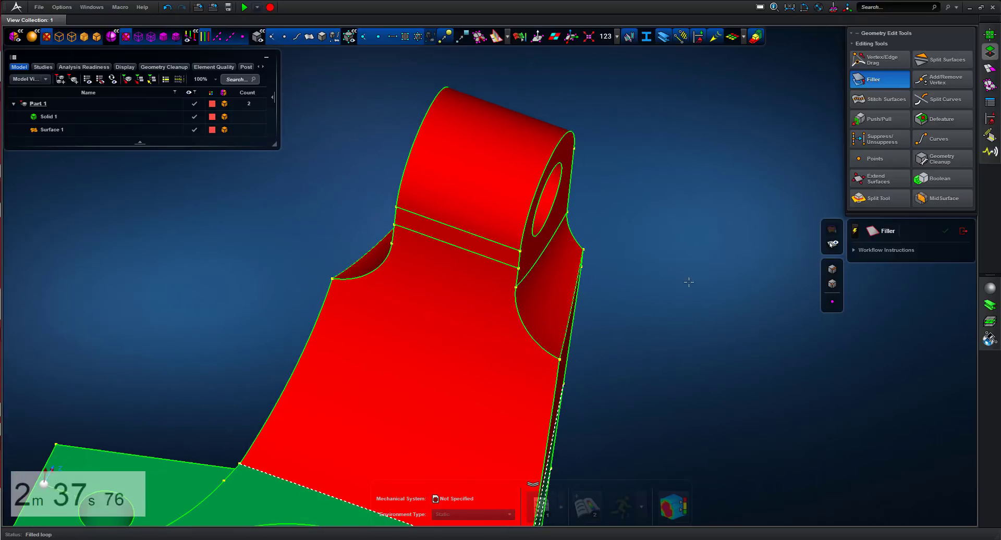
# - Fill a surface between the upper recess edges on both sides of the tall bracket, just below its eye
pyautogui.click(322, 37)
pyautogui.click(321, 37)
pyautogui.click(534, 262)
pyautogui.moveTo(677, 333); pyautogui.dragTo(498, 249, button='middle')
pyautogui.click(384, 202)
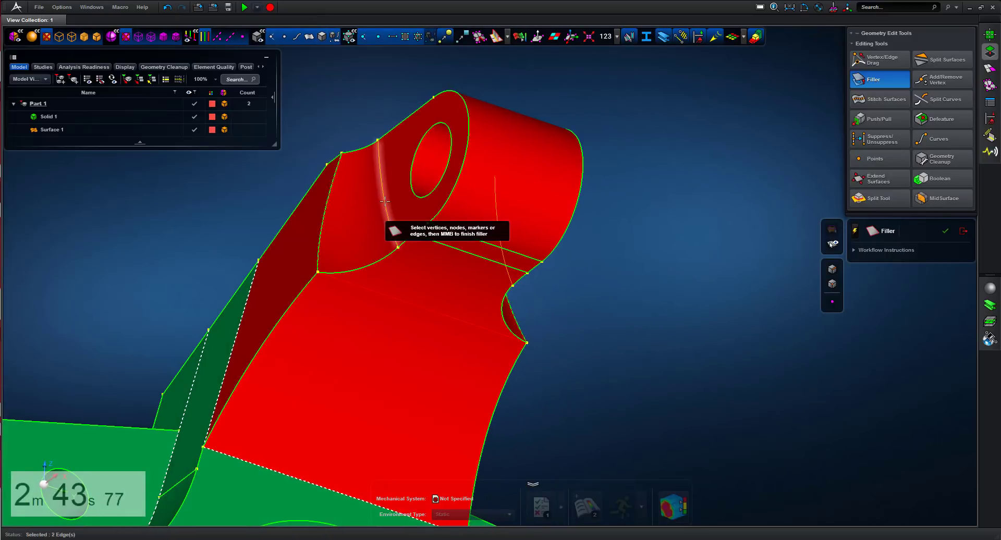
pyautogui.middleClick(383, 202)
# - Split one side wall of the short bracket's narrow slot between two points just above the round hole
pyautogui.press('f')
pyautogui.moveTo(711, 358); pyautogui.dragTo(701, 267, button='right')
pyautogui.scroll(5, 701, 267)
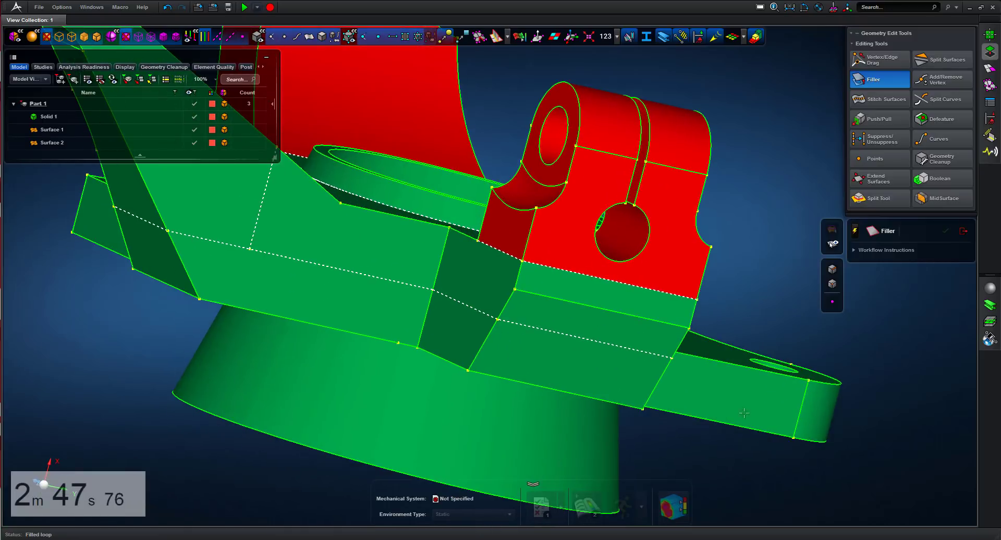
pyautogui.scroll(5, 615, 293)
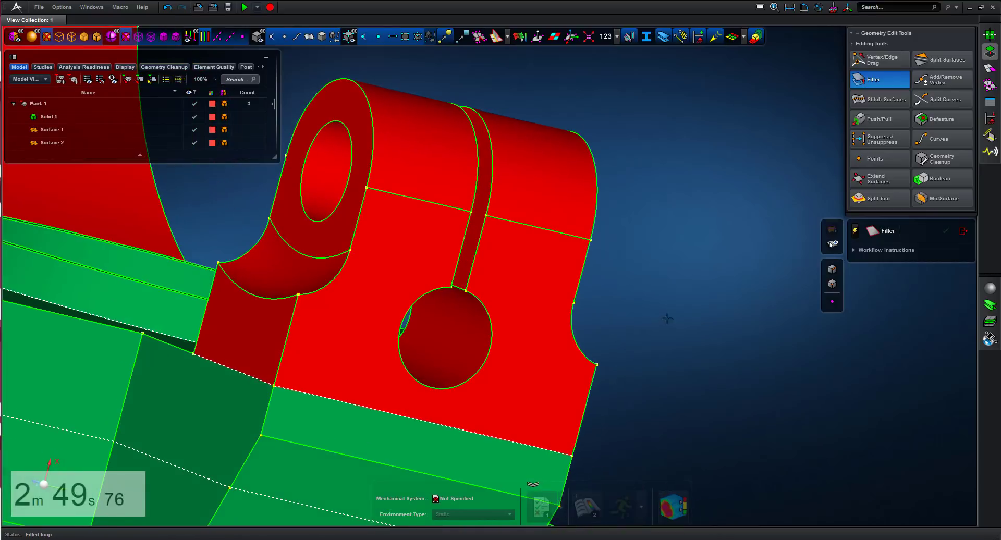
pyautogui.moveTo(663, 317); pyautogui.dragTo(651, 320, button='right')
pyautogui.scroll(5, 652, 320)
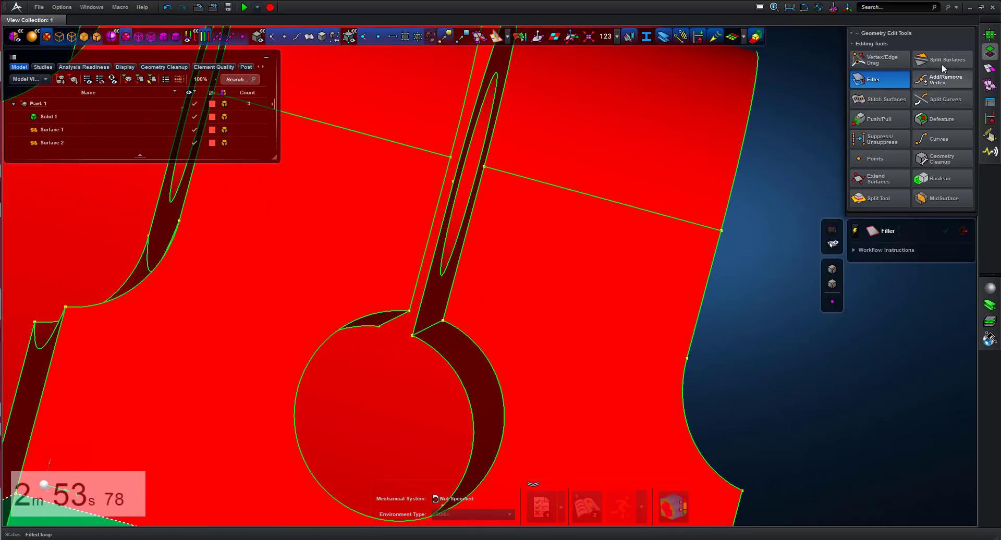
pyautogui.click(943, 59)
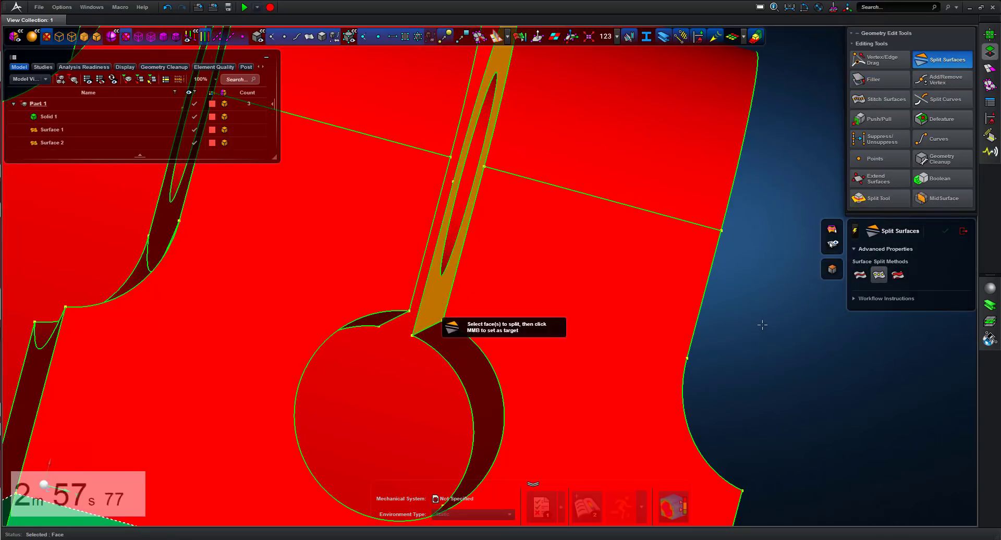
pyautogui.click(419, 312)
pyautogui.click(418, 311)
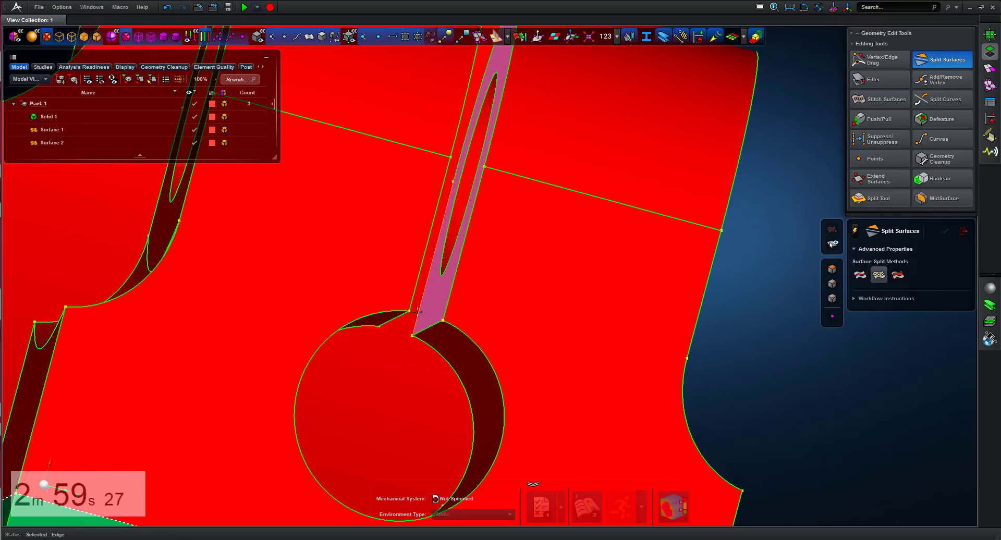
pyautogui.click(449, 297)
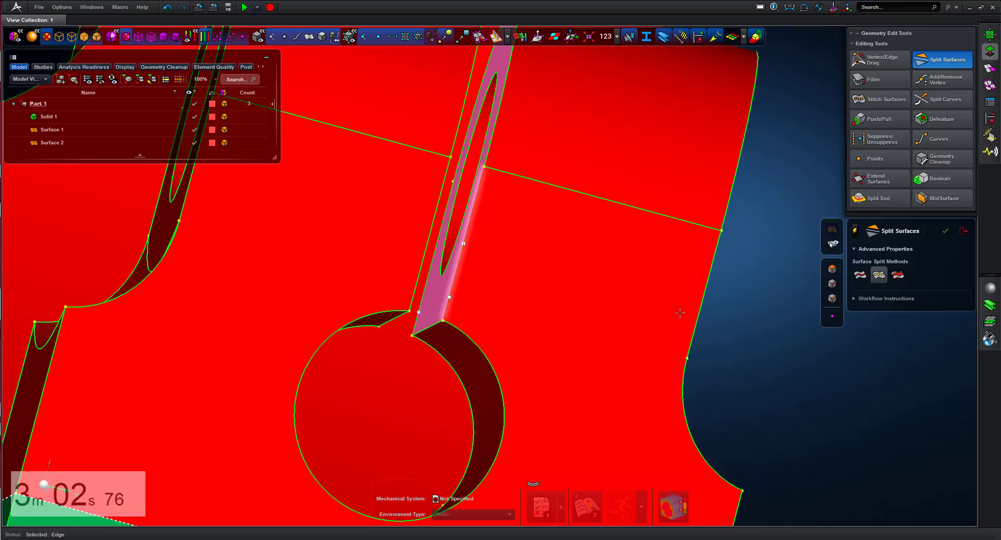
pyautogui.middleClick(759, 320)
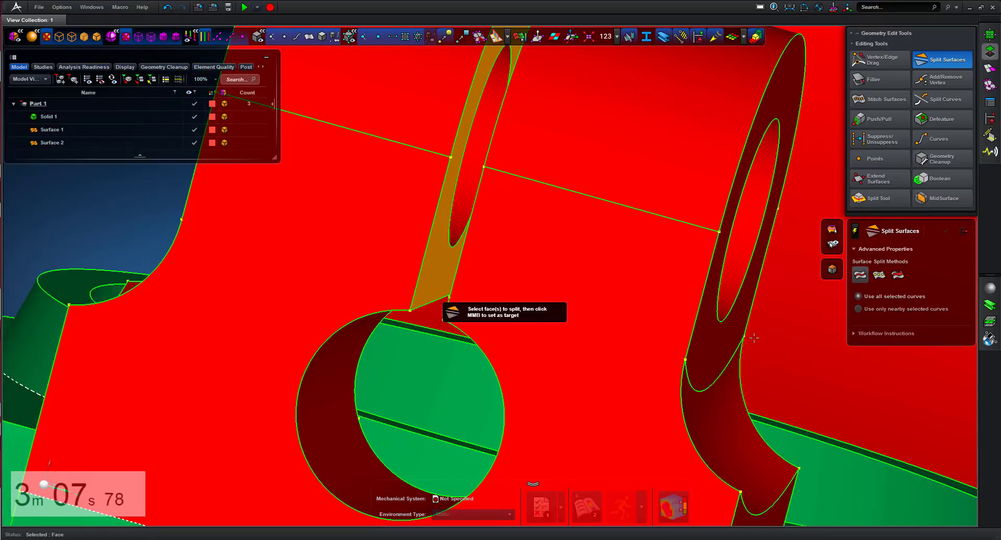
# - Split the opposite side wall of the short bracket's slot just above the round hole
pyautogui.middleClick(754, 338)
pyautogui.moveTo(756, 342)
pyautogui.mouseDown(button='middle')
pyautogui.moveTo(781, 353)
pyautogui.moveTo(732, 353)
pyautogui.moveTo(748, 354)
pyautogui.mouseUp(button='middle')
pyautogui.middleClick(754, 353)
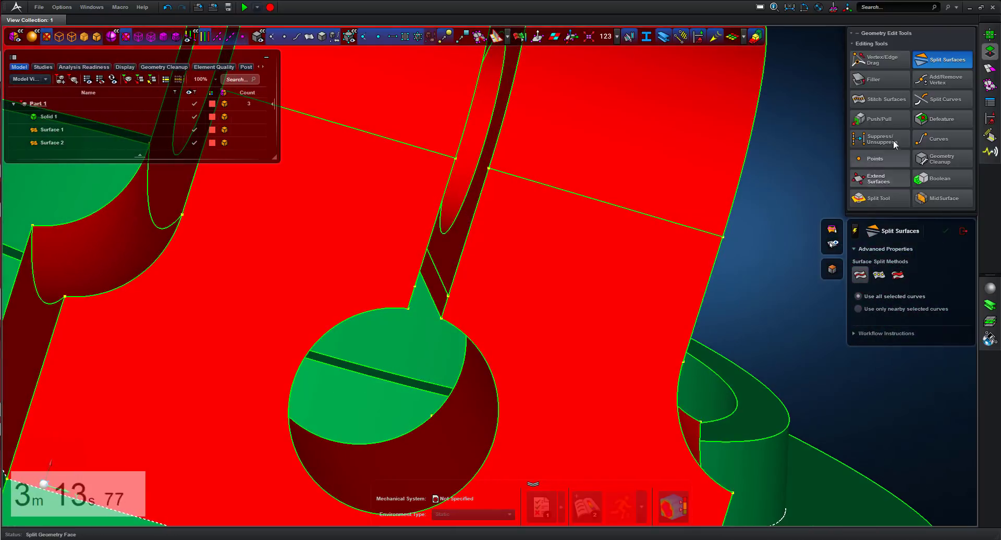
# - Fill a surface between the new edge on one slot wall and the curved edge below the eye's outer face
pyautogui.click(874, 79)
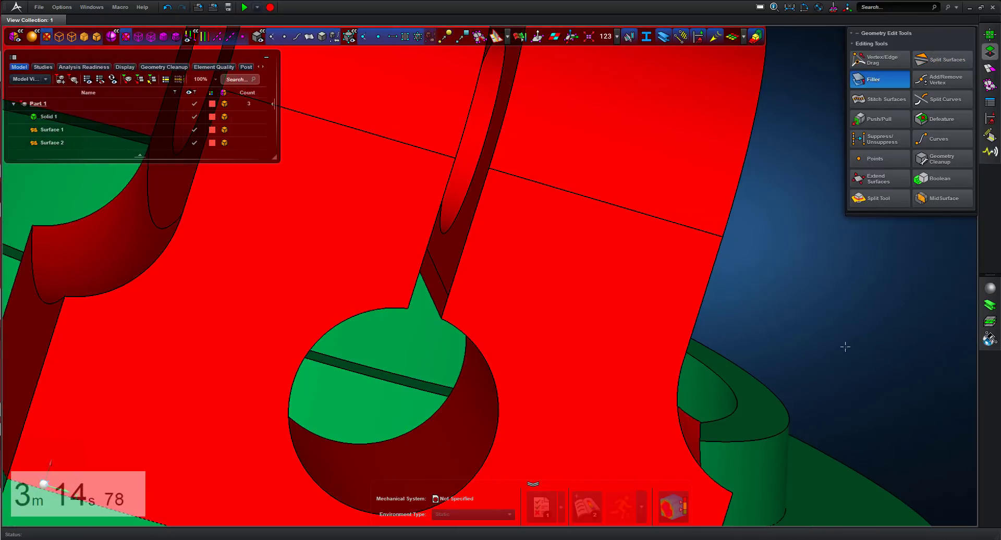
pyautogui.click(439, 280)
pyautogui.moveTo(772, 314); pyautogui.dragTo(746, 345, button='right')
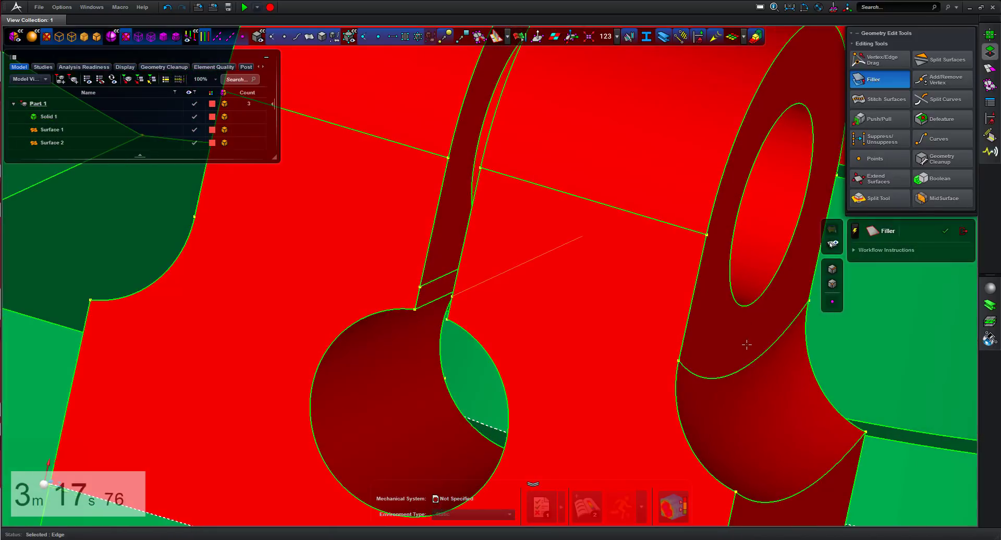
pyautogui.click(747, 365)
pyautogui.middleClick(457, 366)
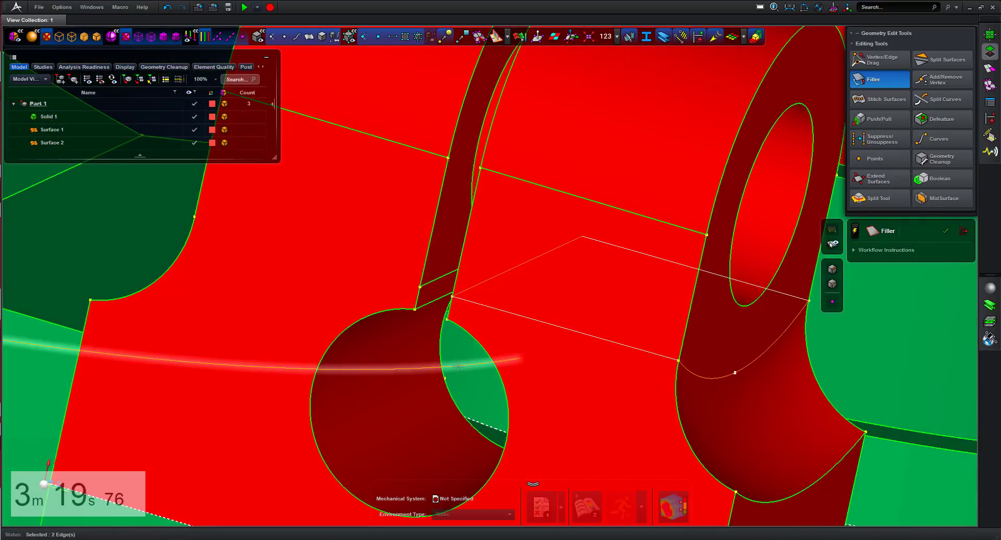
# - Fill a matching surface between the opposite slot wall's new edge and the curved edge on the short bracket's other side
pyautogui.click(441, 277)
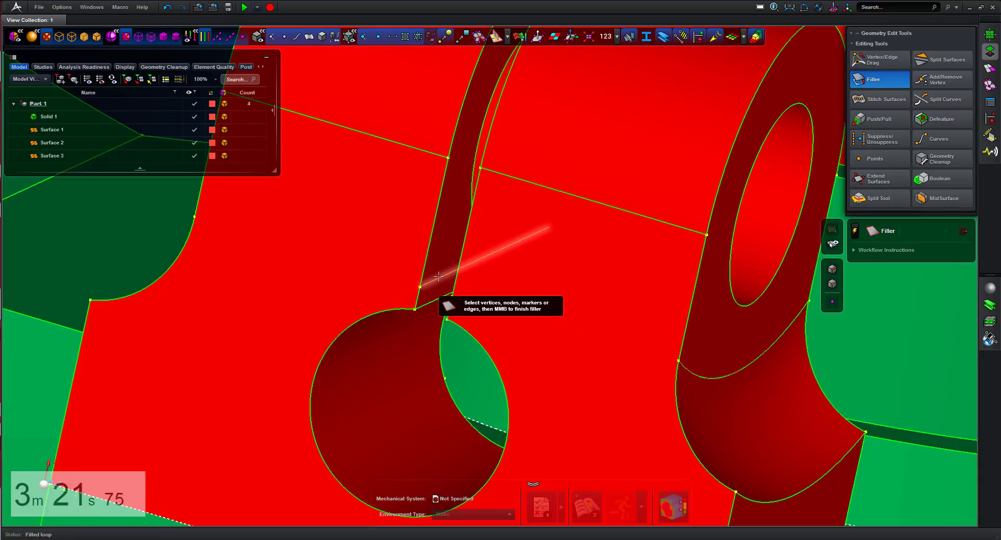
pyautogui.moveTo(448, 331); pyautogui.dragTo(477, 319, button='right')
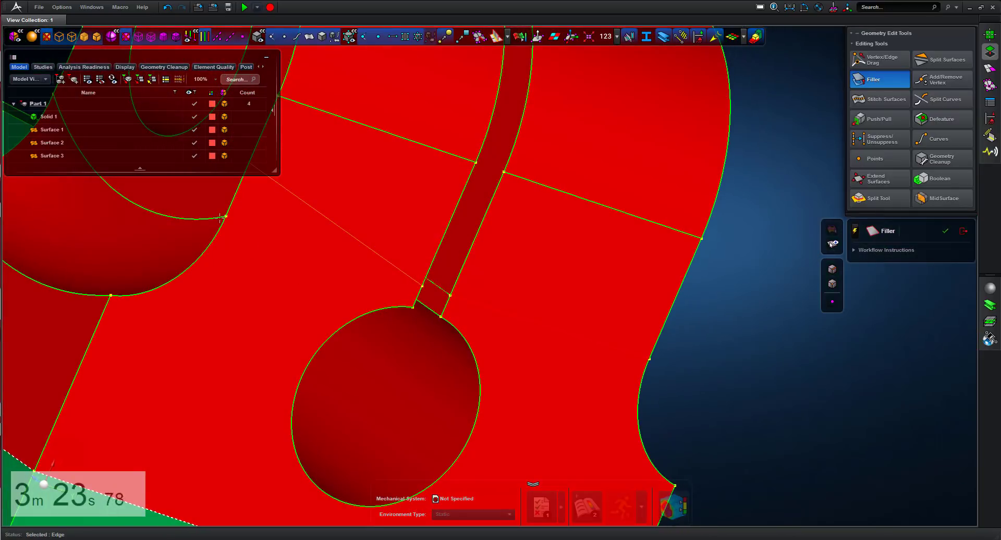
pyautogui.middleClick(788, 397)
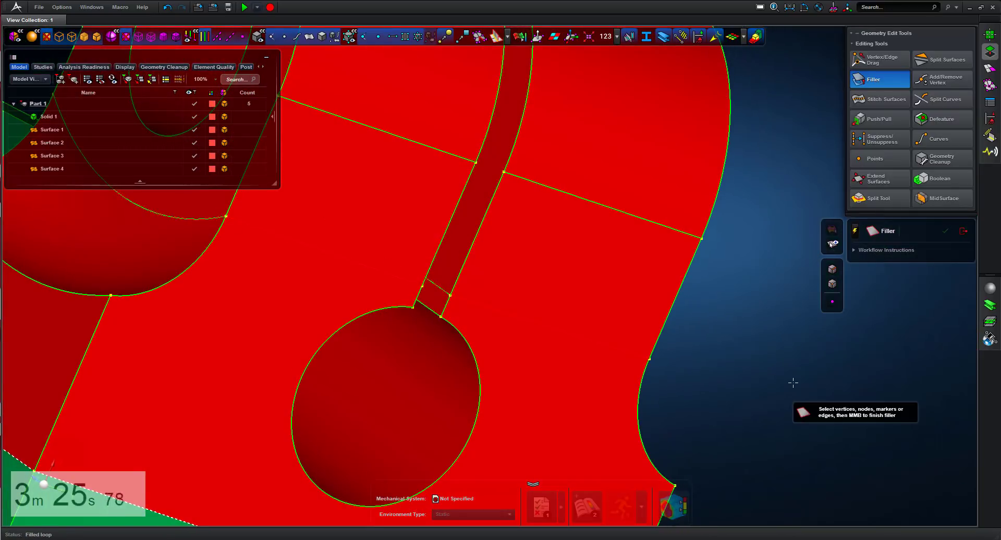
pyautogui.moveTo(787, 396); pyautogui.dragTo(783, 266, button='right')
pyautogui.scroll(-5, 784, 265)
pyautogui.click(963, 230)
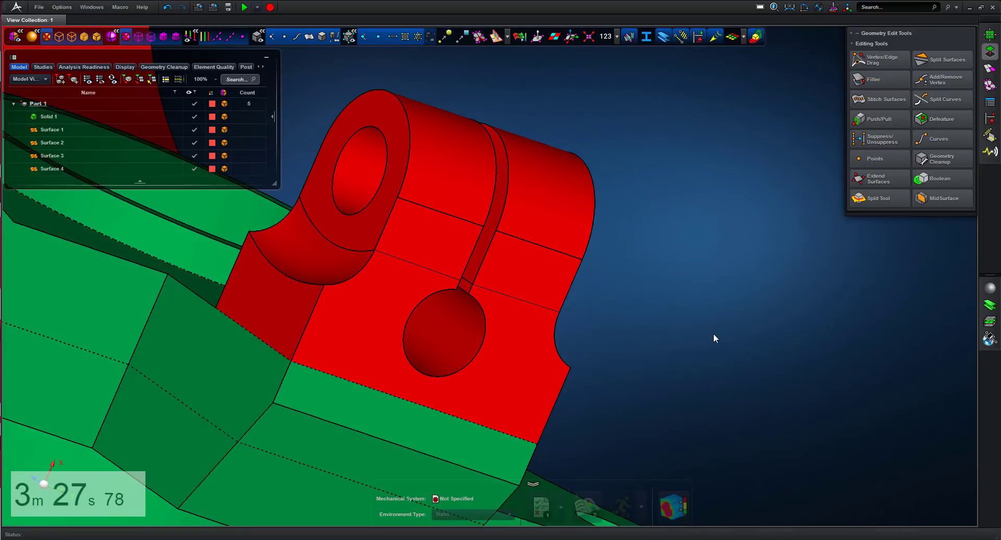
# - Split the two red bracket cells with the Split Tool, using the filler surfaces as the cutting surfaces
pyautogui.scroll(-5, 724, 240)
pyautogui.moveTo(724, 241); pyautogui.dragTo(918, 300, button='right')
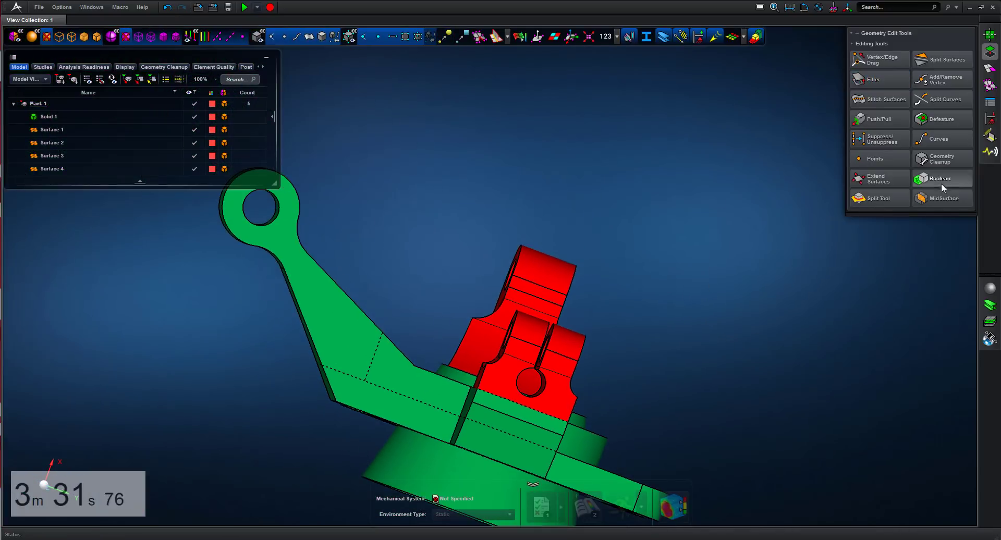
pyautogui.click(878, 199)
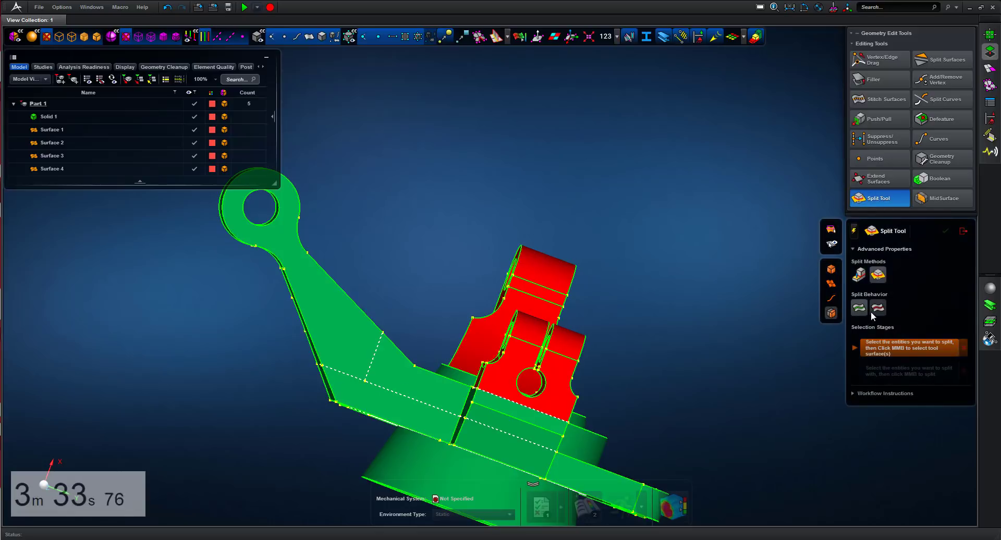
pyautogui.click(879, 276)
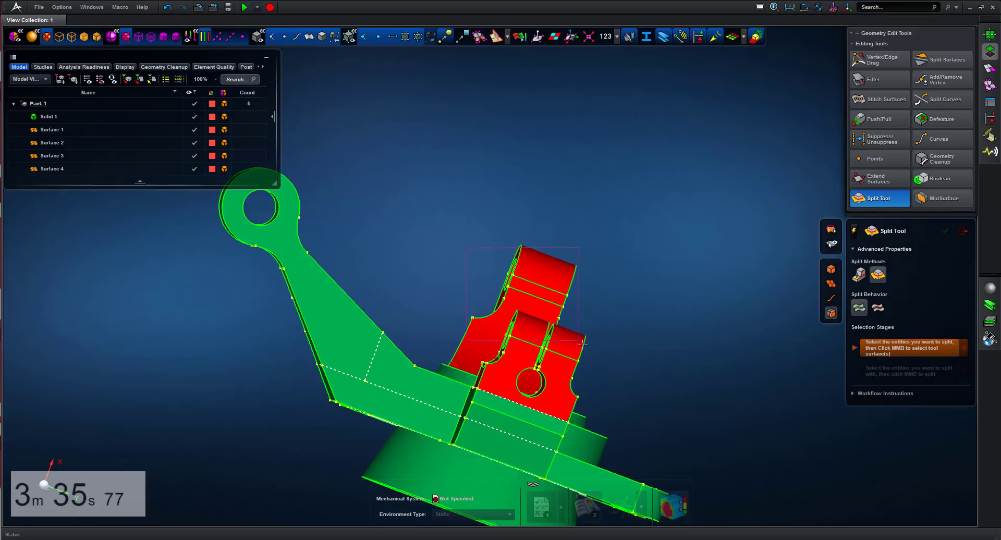
pyautogui.middleClick(600, 350)
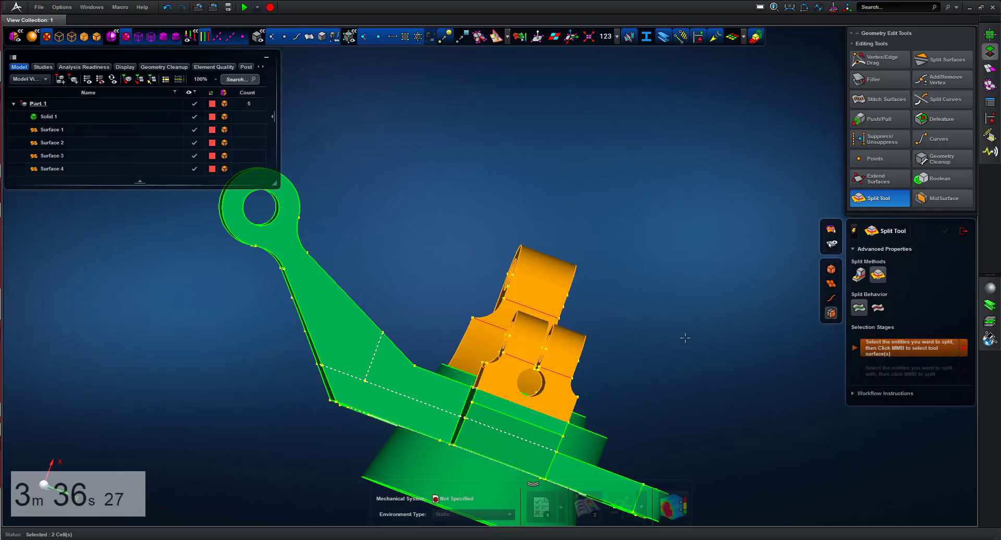
pyautogui.click(327, 36)
pyautogui.click(555, 367)
pyautogui.middleClick(652, 268)
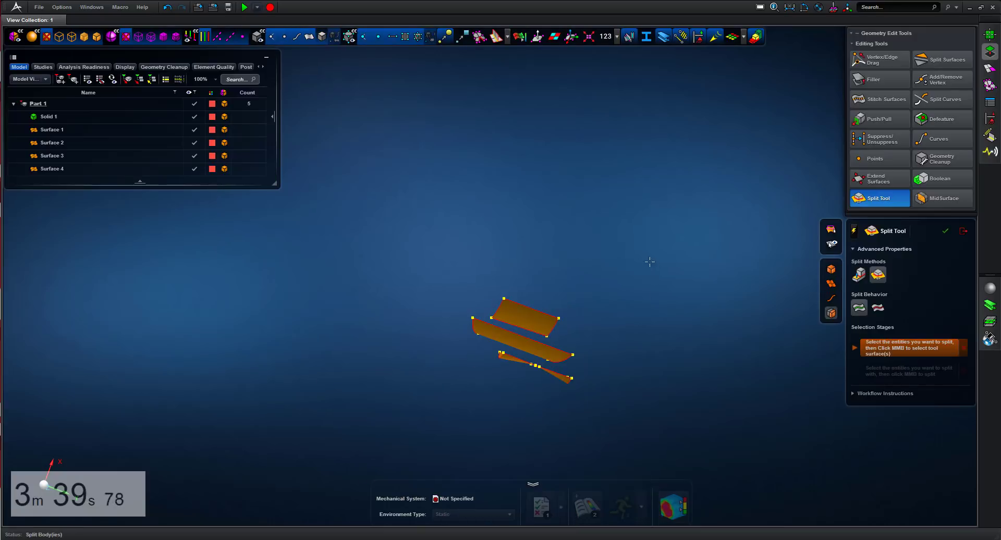
pyautogui.click(314, 37)
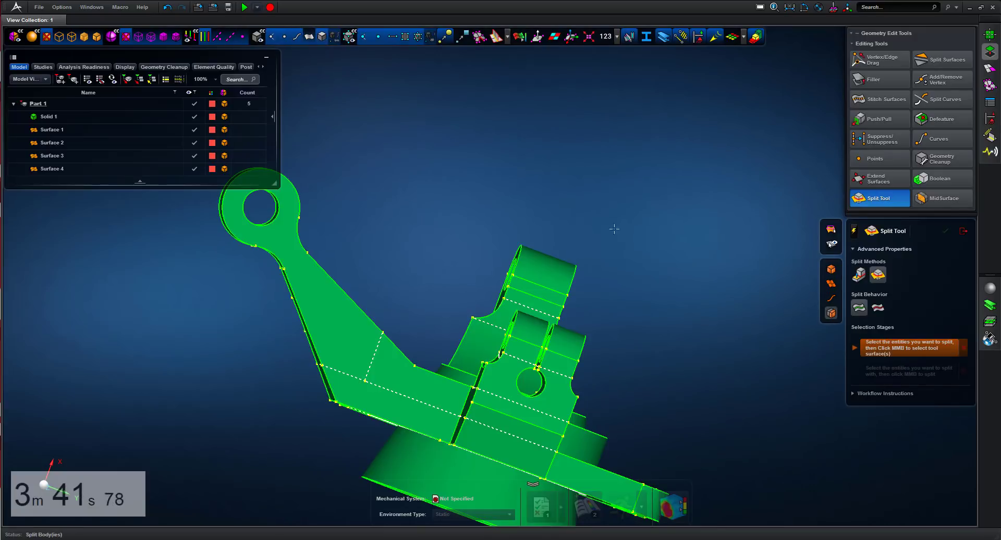
pyautogui.moveTo(657, 241); pyautogui.dragTo(606, 251, button='middle')
pyautogui.scroll(-3, 584, 174)
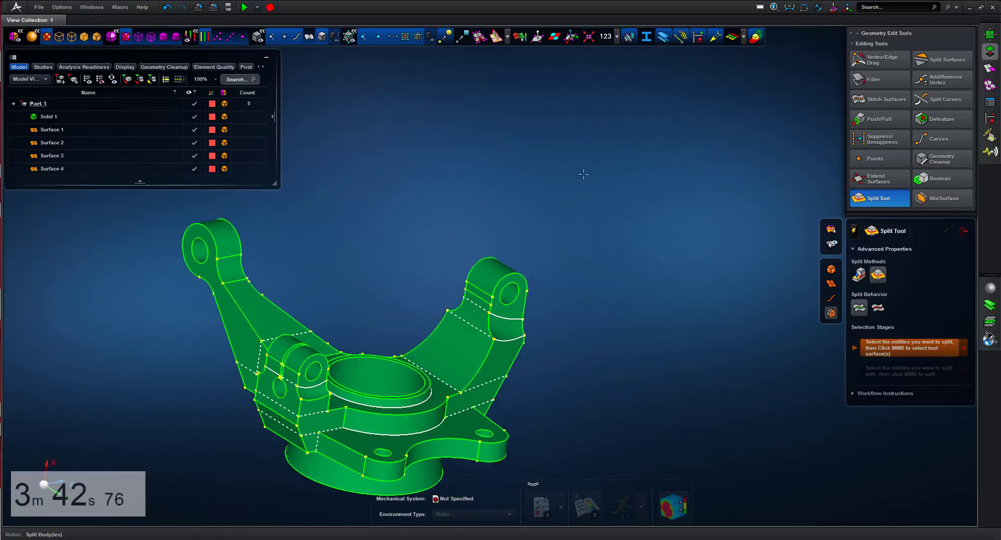
pyautogui.click(961, 232)
pyautogui.press('f')
pyautogui.press('i')
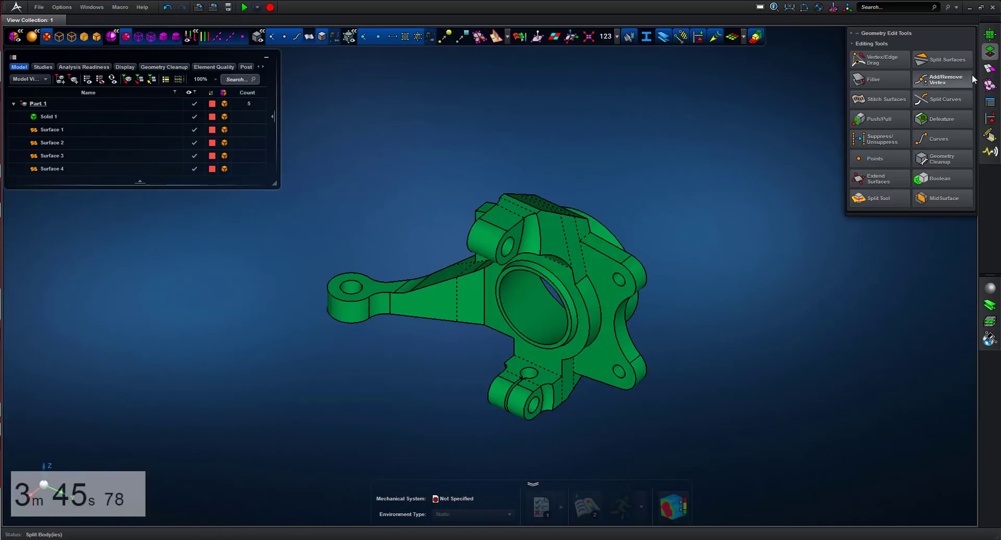
# - Mesh the whole knuckle solid with 2.5D Meshing at a mesh size of 2.50 mm
pyautogui.click(990, 68)
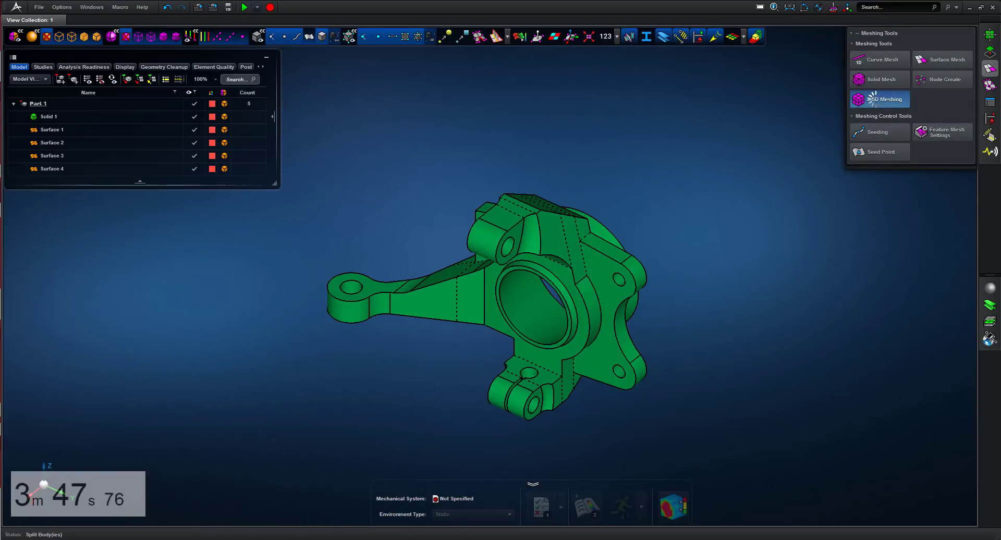
pyautogui.moveTo(751, 204); pyautogui.dragTo(696, 309, button='right')
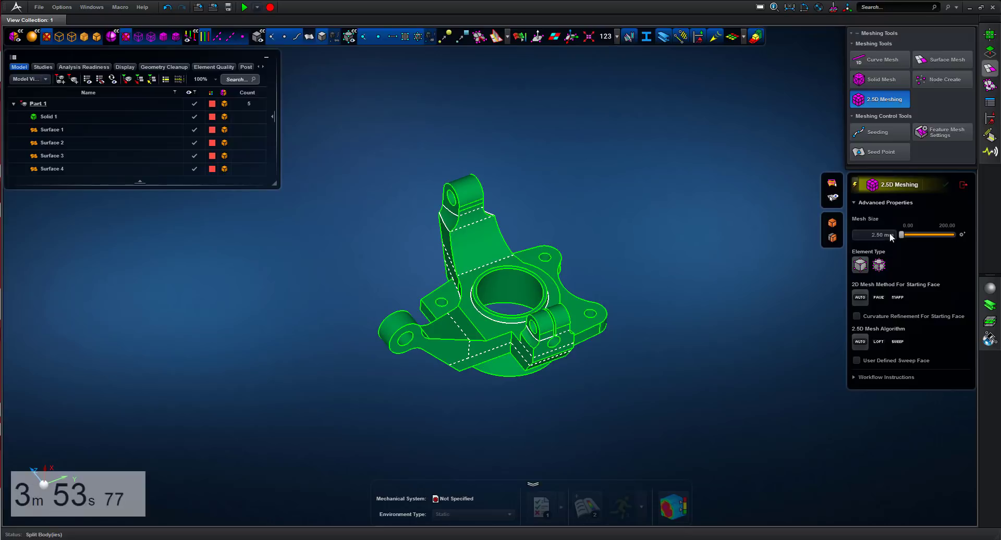
pyautogui.click(499, 287)
pyautogui.middleClick(645, 253)
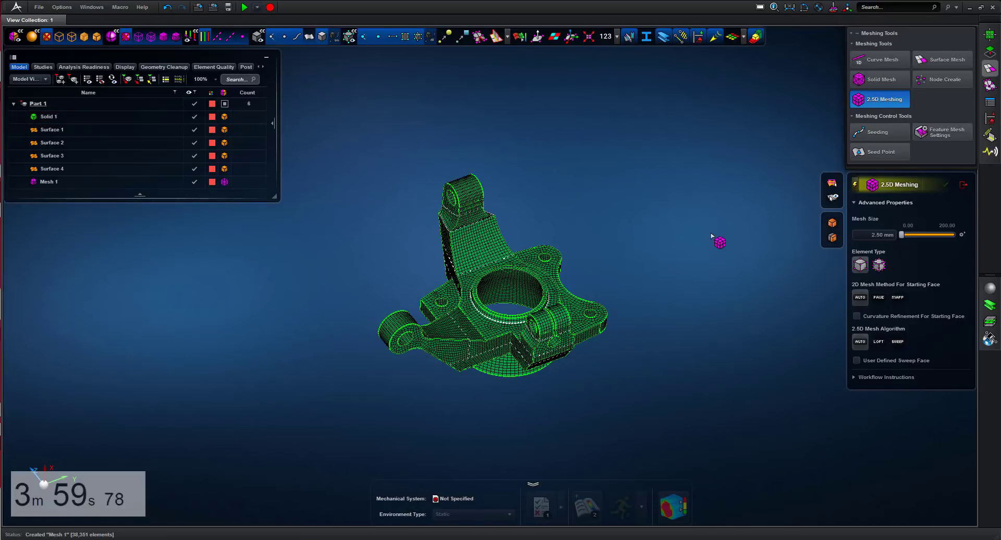
pyautogui.moveTo(712, 236); pyautogui.dragTo(655, 246, button='right')
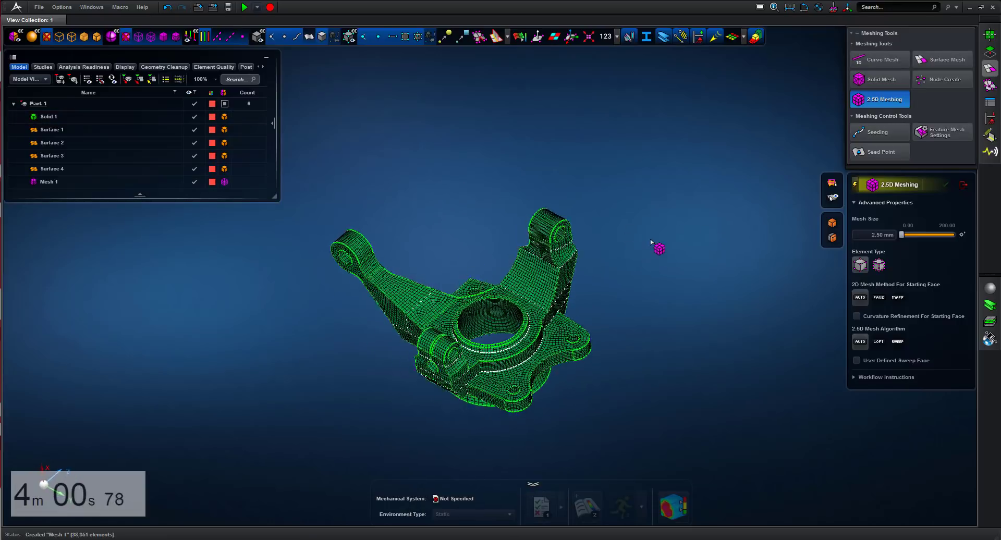
pyautogui.click(963, 184)
# - Show the mesh in its part colour and examine the 3D element quality across the knuckle
pyautogui.click(756, 37)
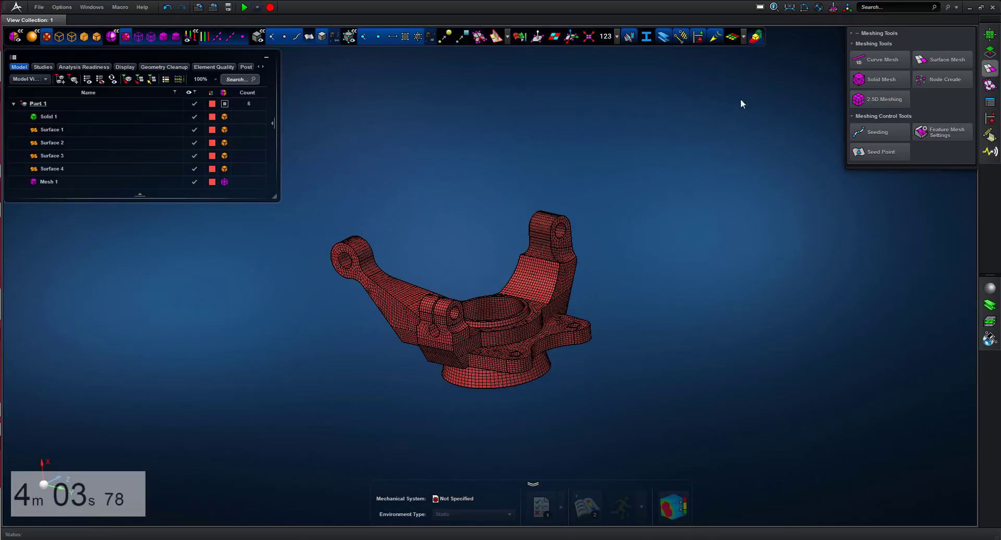
pyautogui.scroll(4, 703, 262)
pyautogui.click(518, 37)
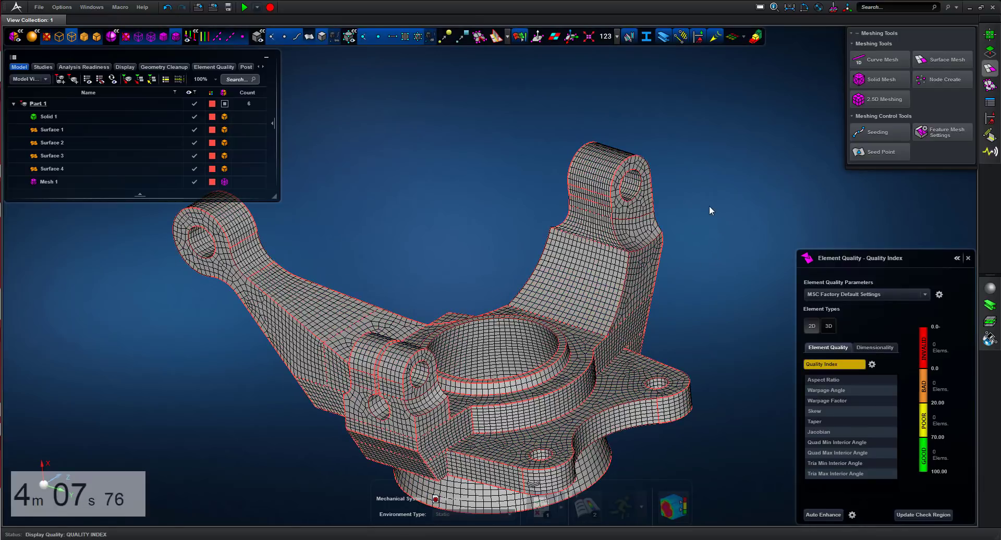
pyautogui.scroll(-2, 709, 206)
pyautogui.click(835, 325)
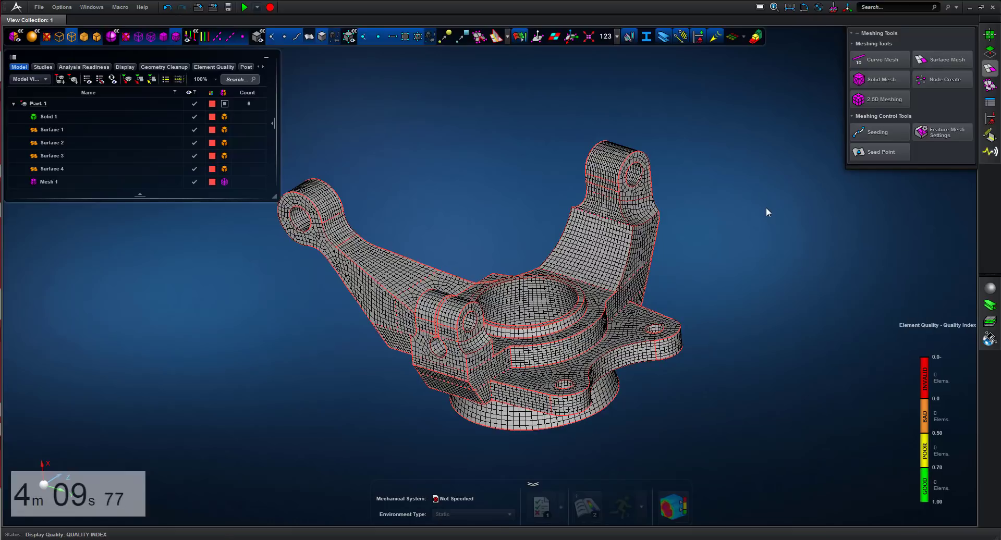
pyautogui.moveTo(740, 297); pyautogui.dragTo(602, 221, button='middle')
pyautogui.click(925, 371)
pyautogui.click(921, 354)
pyautogui.click(523, 39)
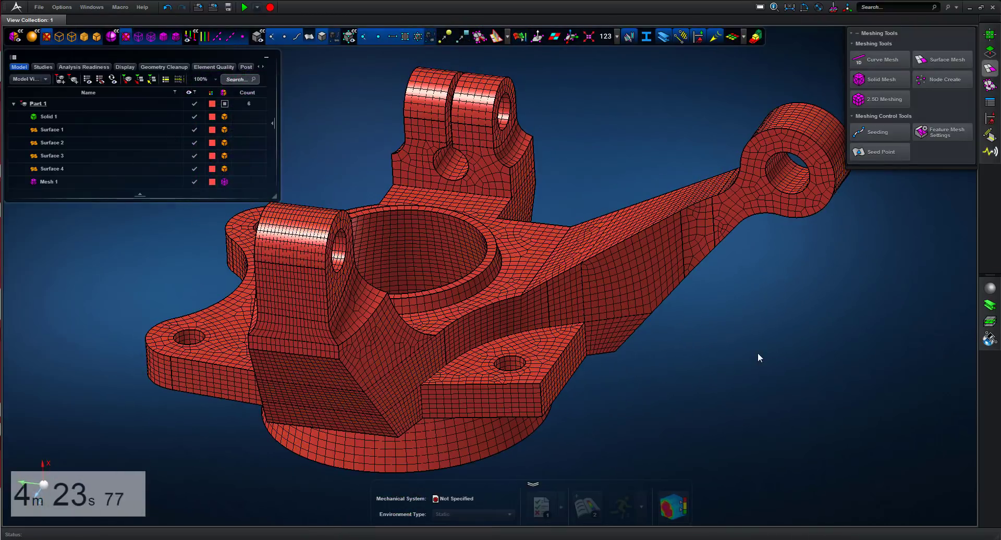
# - Split the central body cell with a plane through the vertex where the body runs into the long arm
pyautogui.moveTo(752, 347); pyautogui.dragTo(782, 305, button='middle')
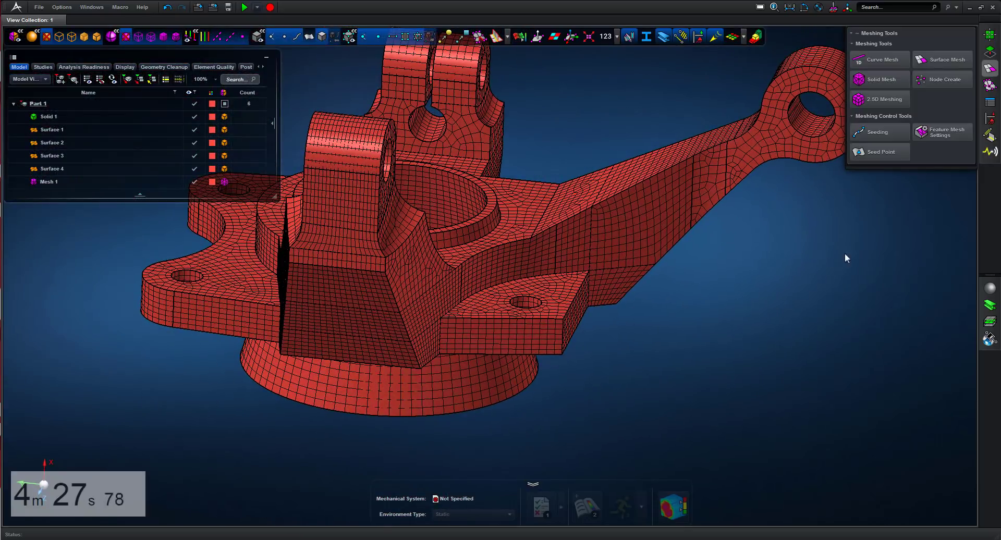
pyautogui.click(990, 51)
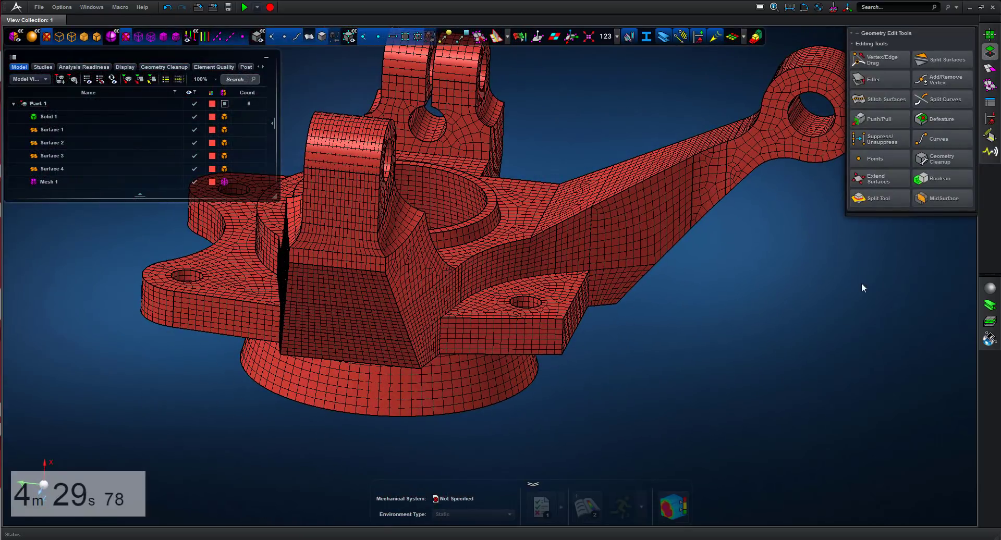
pyautogui.click(884, 202)
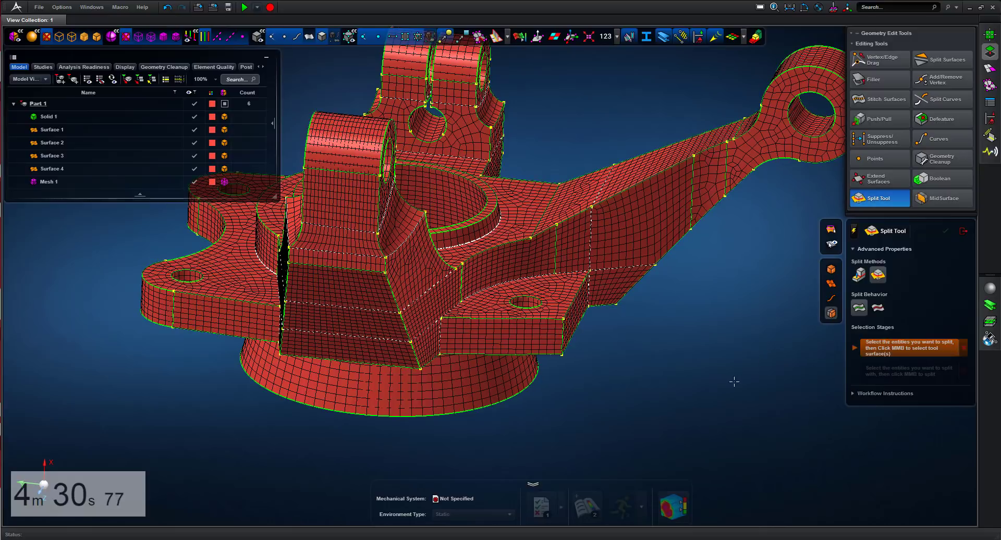
pyautogui.click(860, 274)
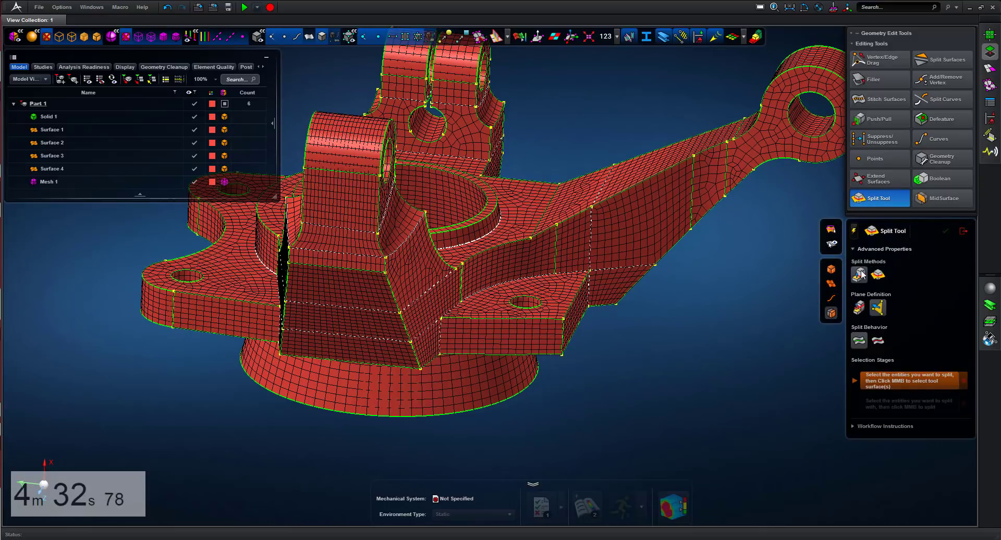
pyautogui.click(523, 211)
pyautogui.moveTo(642, 363); pyautogui.dragTo(648, 364, button='middle')
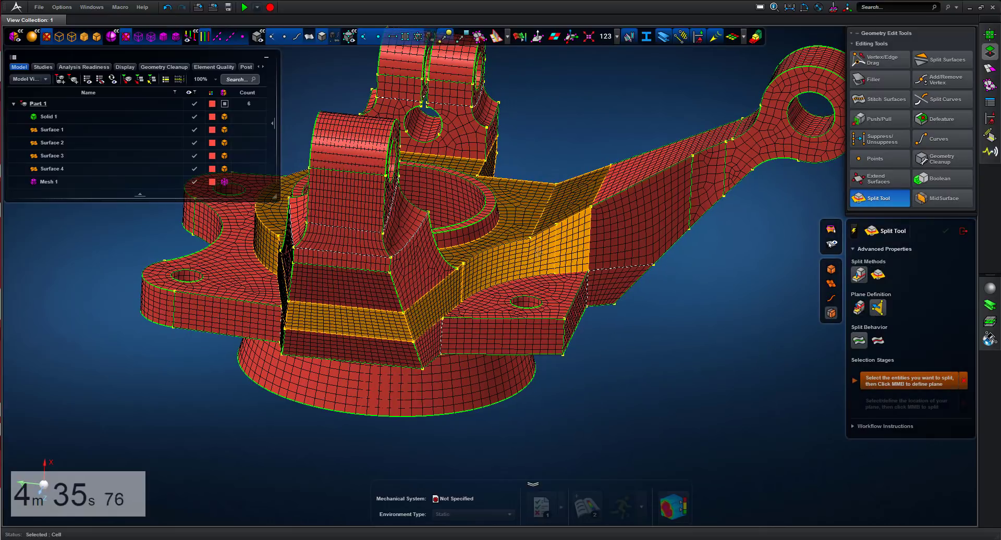
pyautogui.middleClick(696, 336)
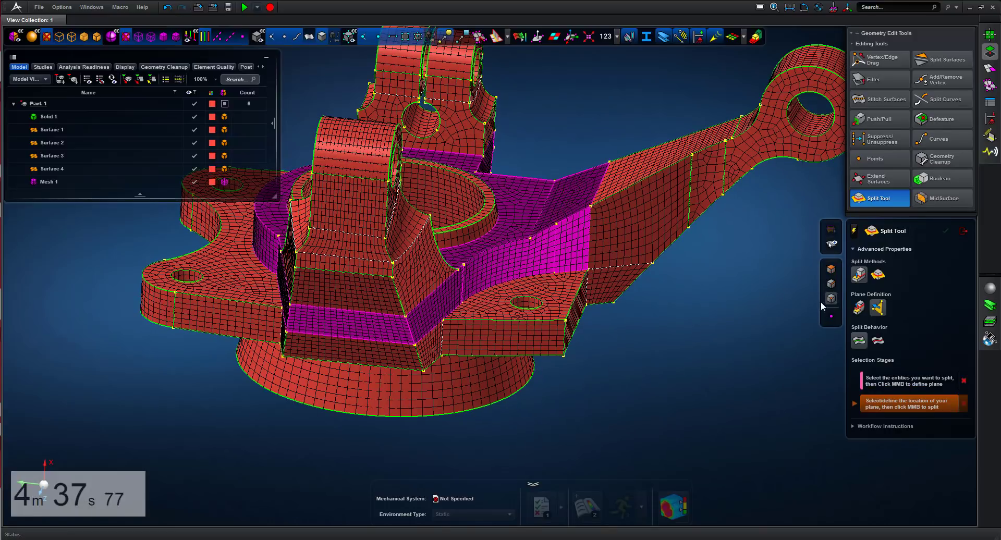
pyautogui.click(529, 238)
pyautogui.moveTo(530, 238); pyautogui.dragTo(575, 110, button='right')
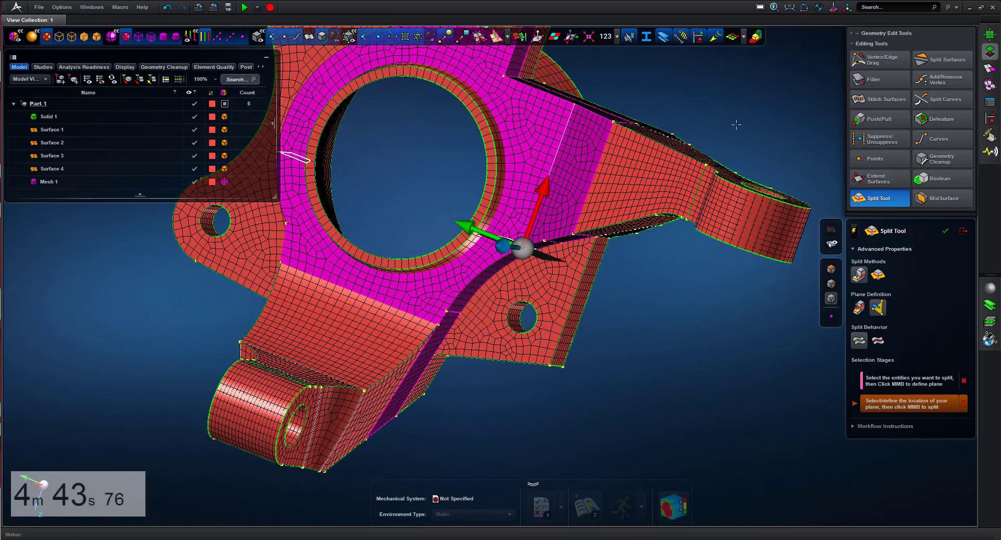
pyautogui.moveTo(745, 146); pyautogui.dragTo(637, 173, button='right')
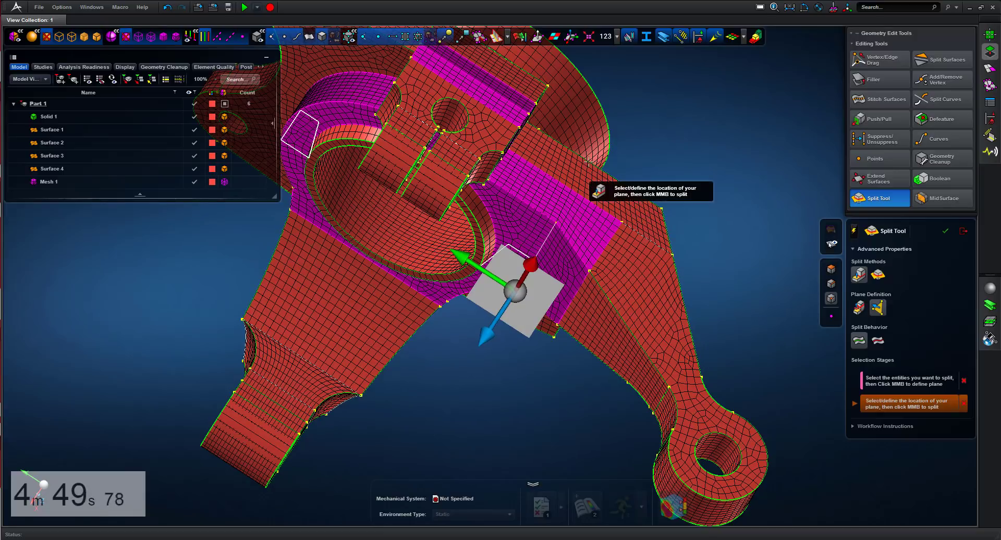
pyautogui.moveTo(703, 224); pyautogui.dragTo(610, 150, button='right')
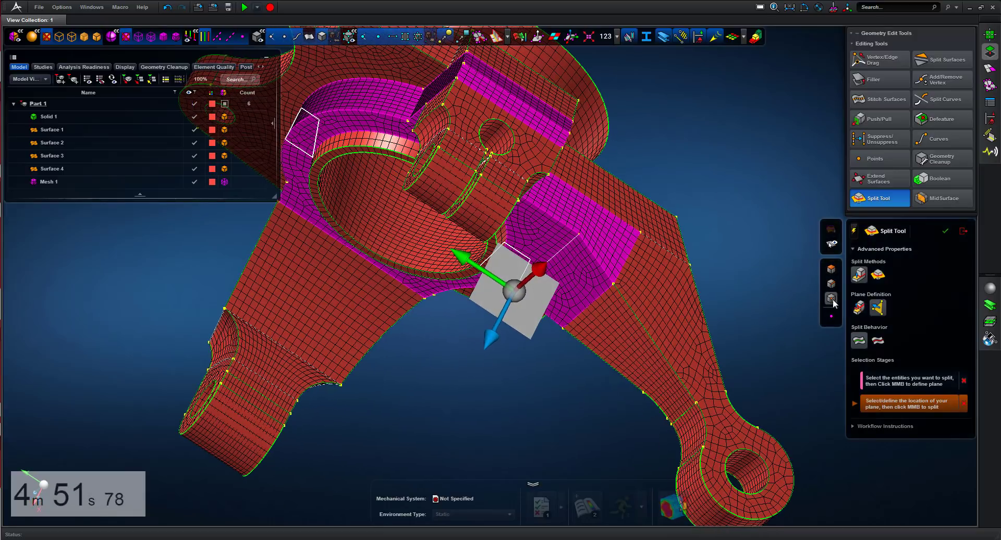
pyautogui.middleClick(604, 165)
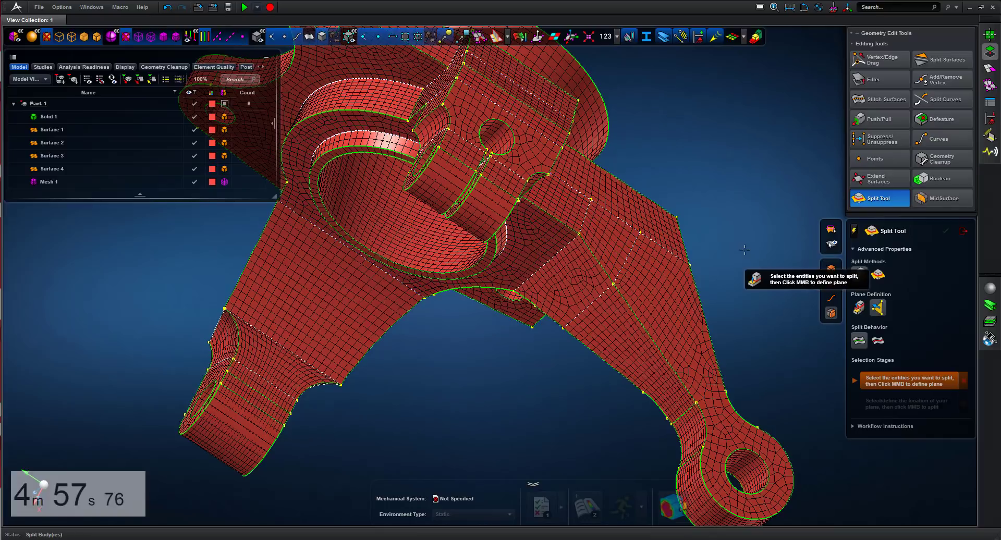
pyautogui.moveTo(743, 250); pyautogui.dragTo(849, 241, button='right')
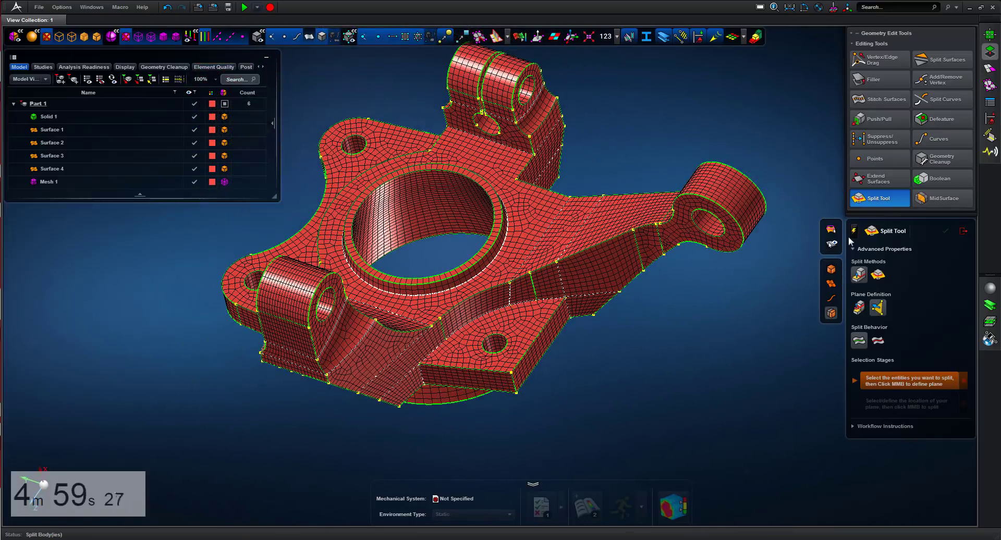
pyautogui.click(964, 231)
# - Check the 3D Jacobian element quality of the knuckle mesh after the plane split
pyautogui.click(519, 36)
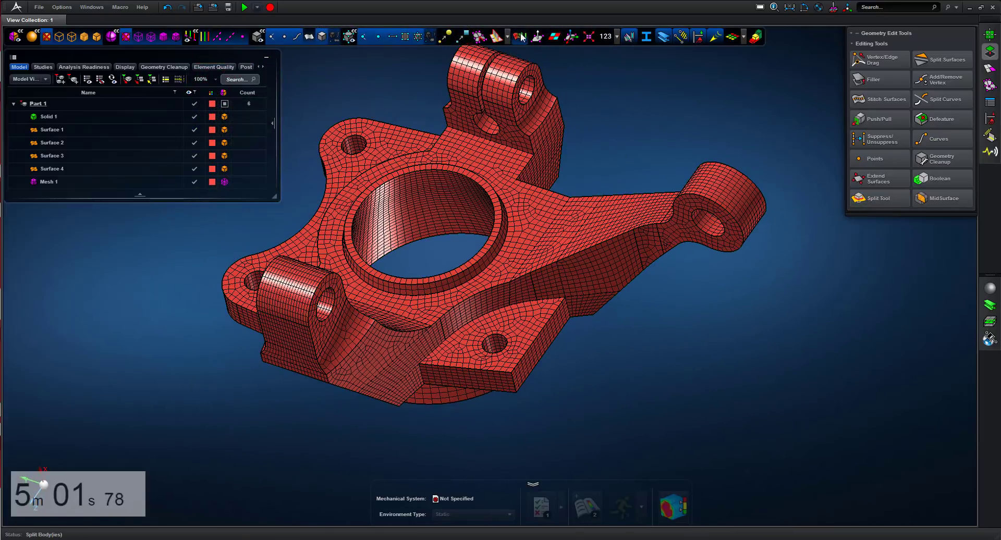
pyautogui.moveTo(696, 326); pyautogui.dragTo(721, 358, button='middle')
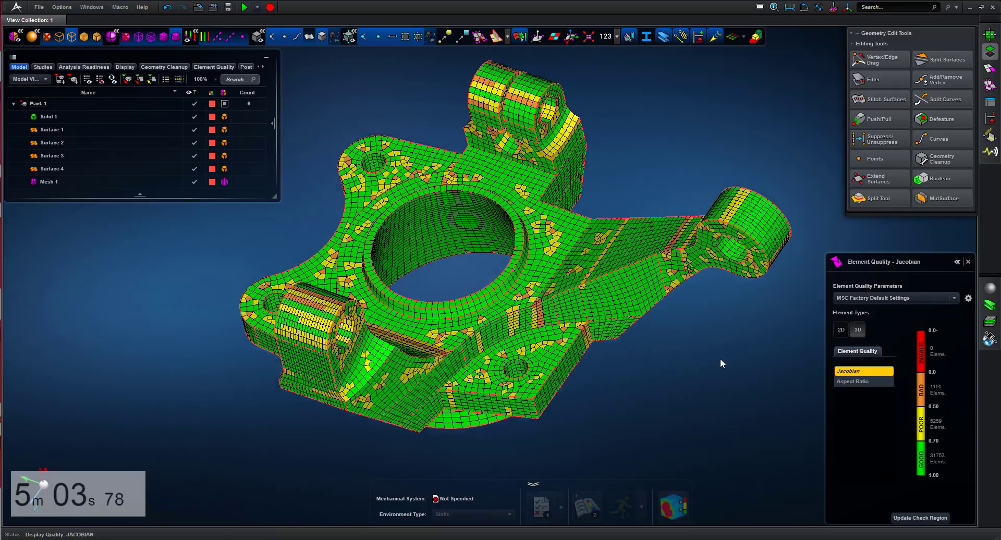
pyautogui.scroll(-2, 720, 359)
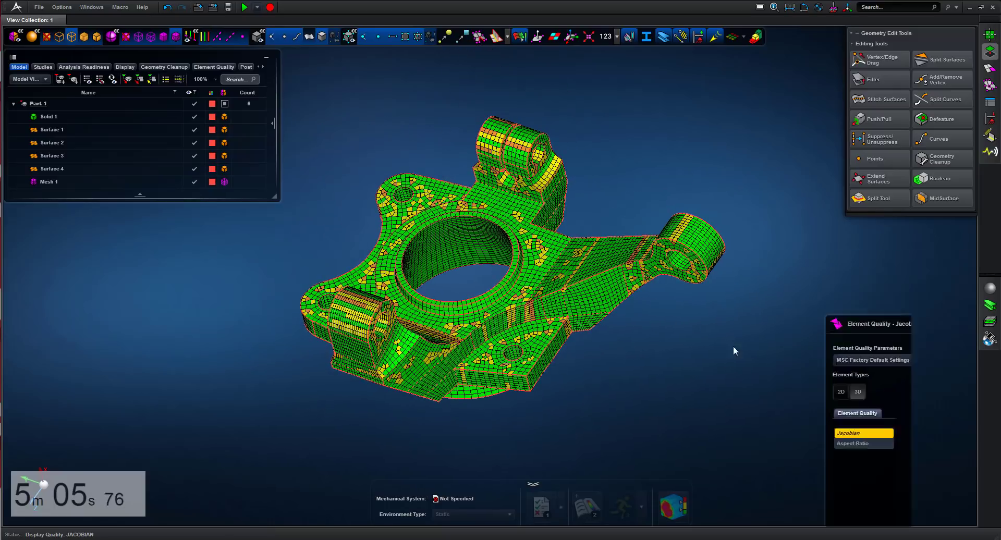
pyautogui.moveTo(684, 332)
pyautogui.mouseDown(button='middle')
pyautogui.moveTo(687, 304)
pyautogui.moveTo(587, 329)
pyautogui.moveTo(690, 333)
pyautogui.moveTo(678, 336)
pyautogui.moveTo(679, 277)
pyautogui.moveTo(684, 326)
pyautogui.mouseUp(button='middle')
pyautogui.moveTo(943, 278)
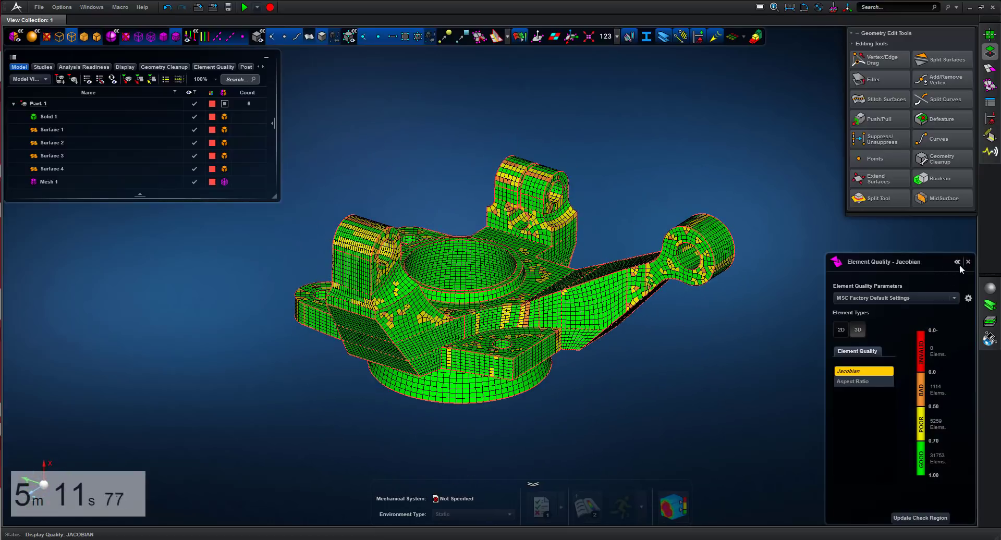
pyautogui.press('f')
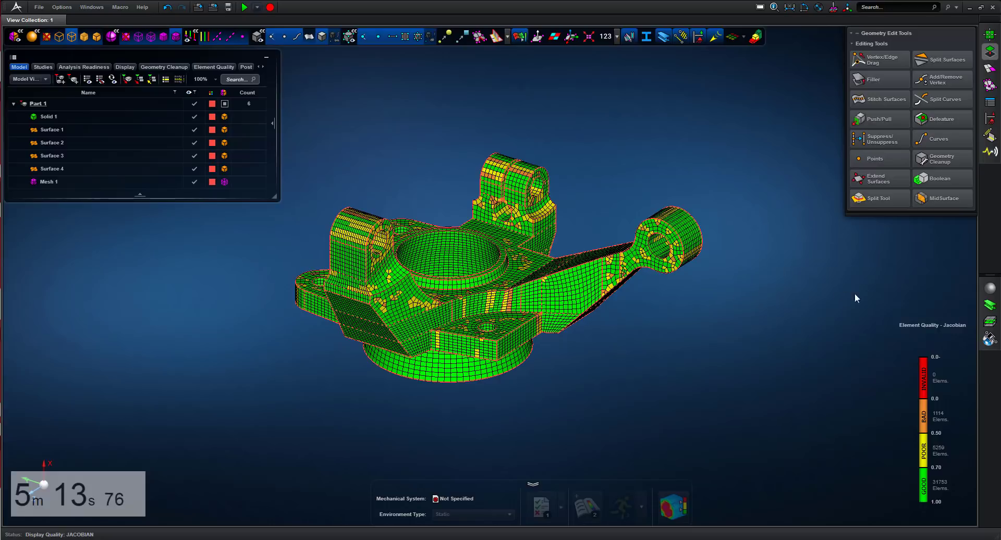
pyautogui.click(967, 263)
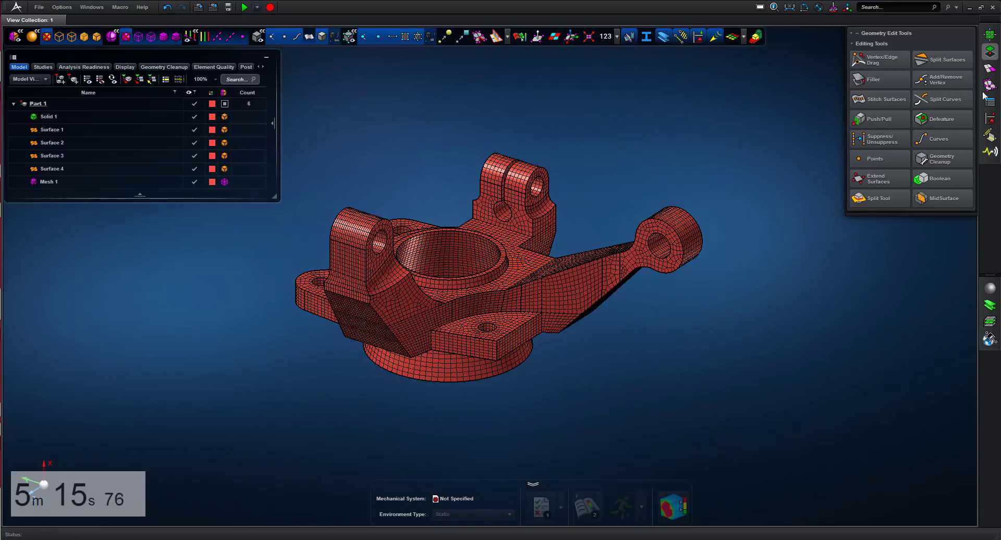
# - Create an isotropic material Al_7075 with elastic modulus 70000 MPa, Poisson's ratio 0.33 and density 2.80E-006 kg/mm³
pyautogui.click(990, 289)
pyautogui.click(826, 98)
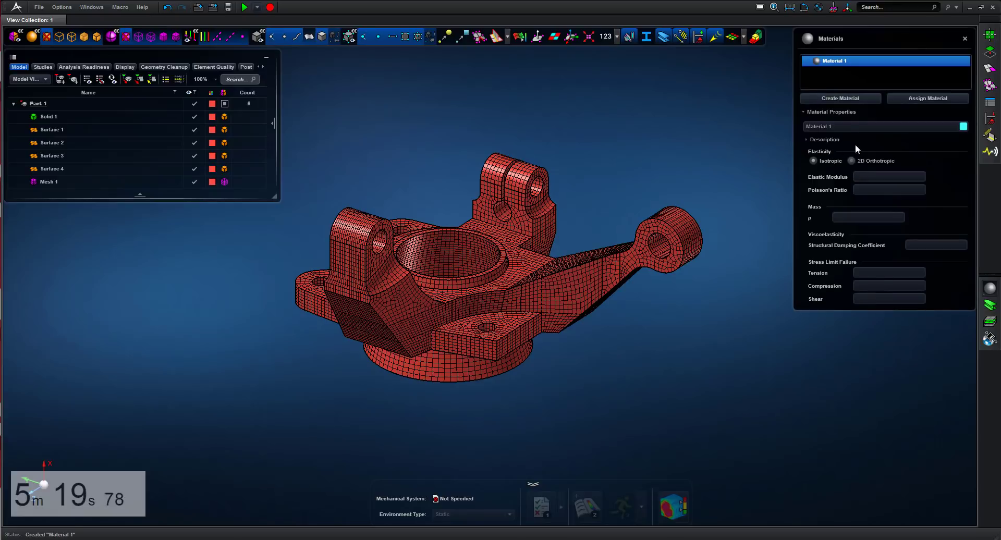
pyautogui.click(842, 126)
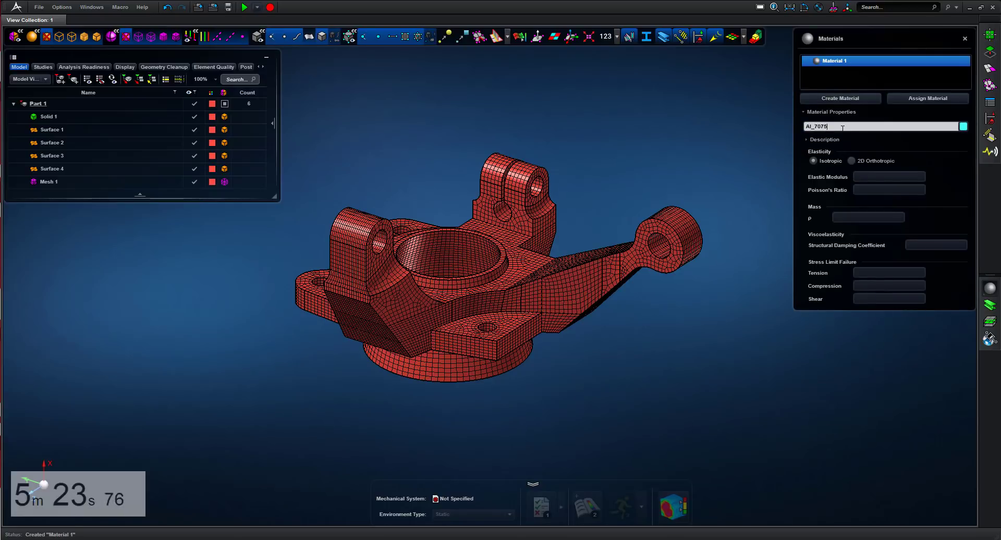
pyautogui.click(874, 176)
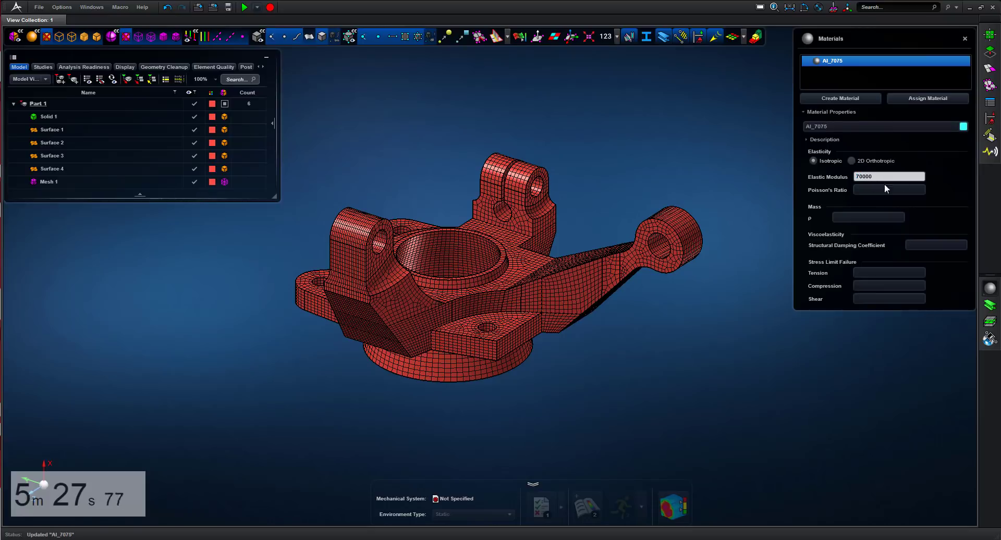
pyautogui.click(873, 189)
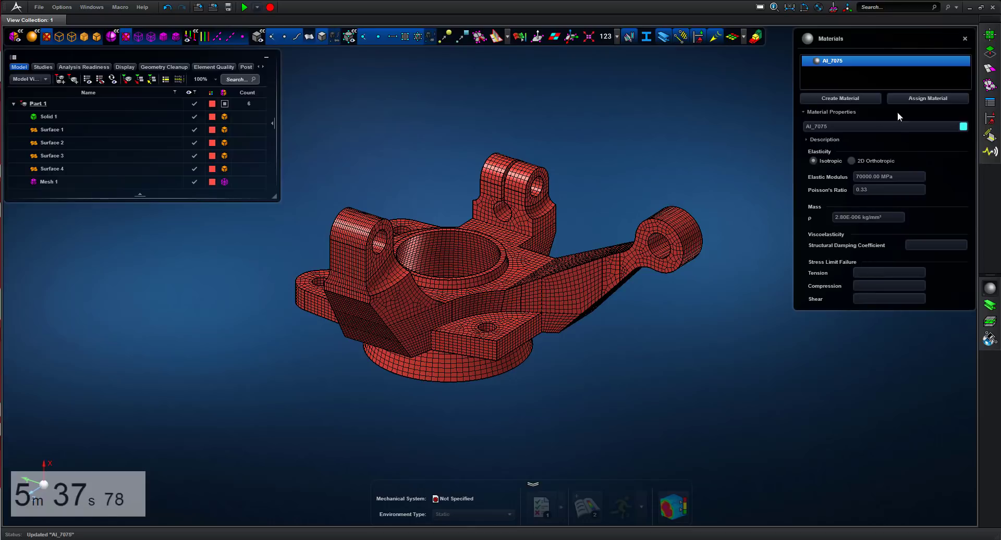
# - Assign the Al_7075 material to the whole knuckle part and close the material definition
pyautogui.click(530, 289)
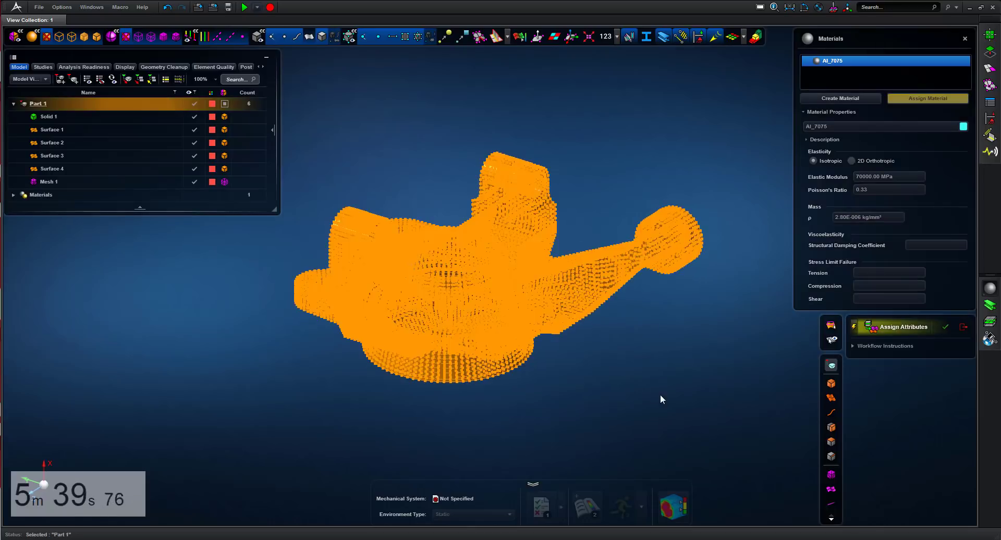
pyautogui.click(958, 327)
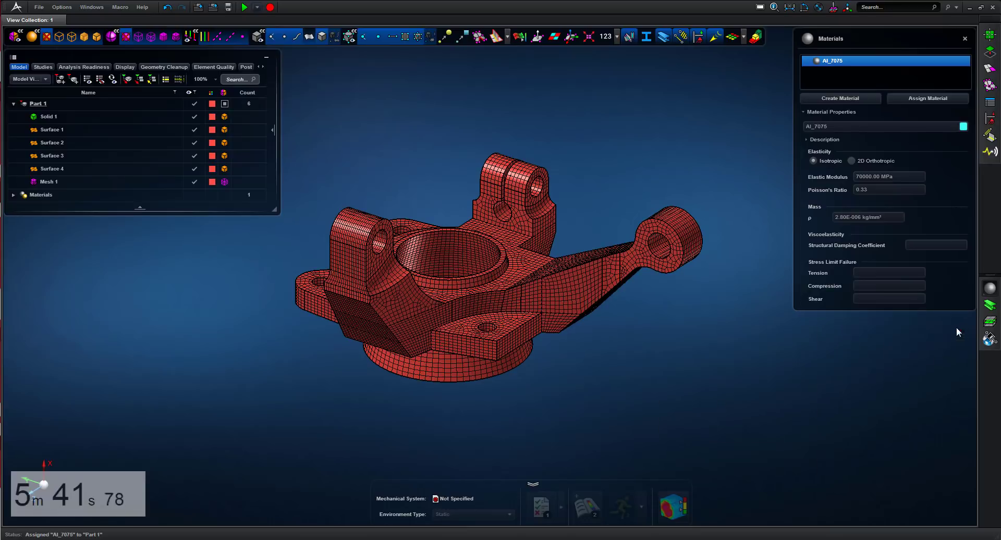
pyautogui.click(966, 38)
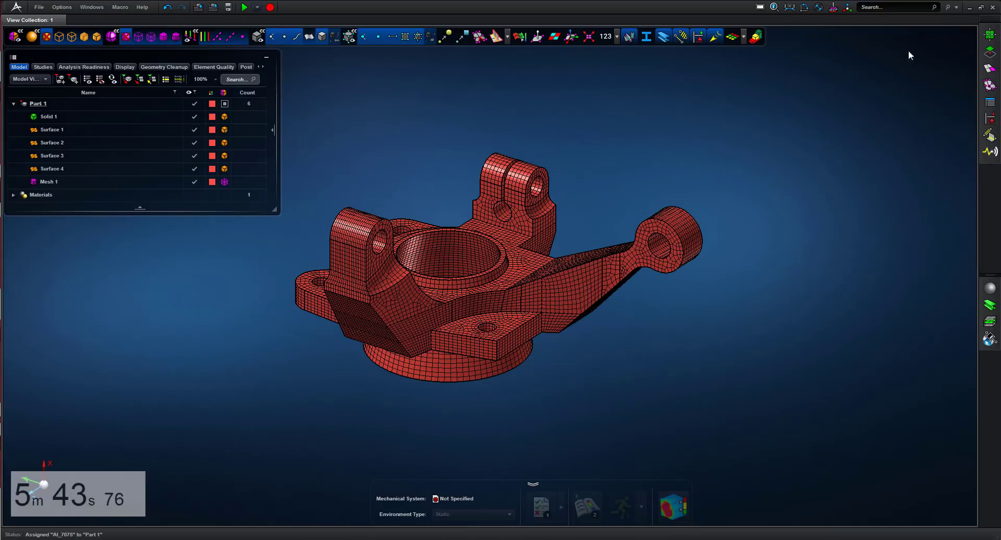
# - Apply one displacement constraint to the bore faces of the long arm's eye and both upright lugs, including the slotted one
pyautogui.click(990, 119)
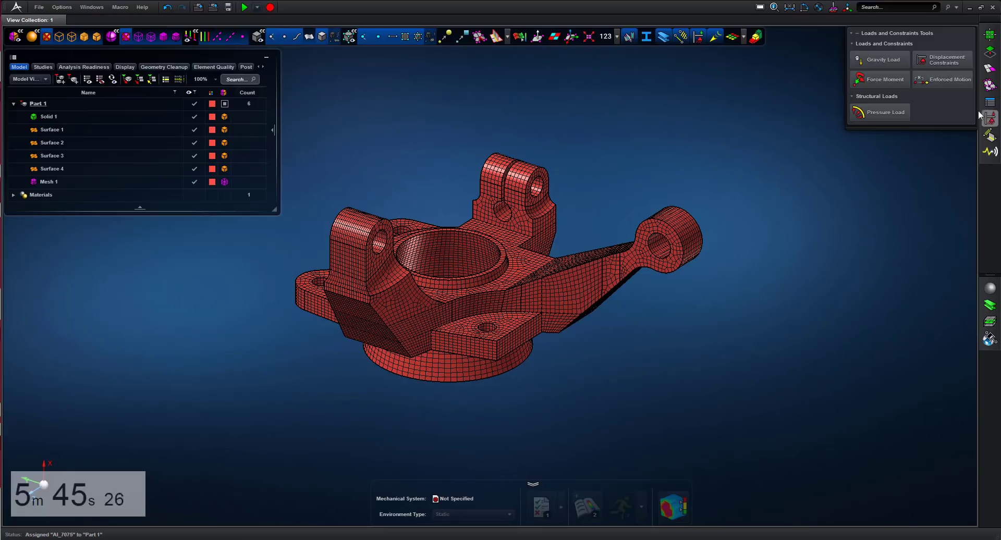
pyautogui.click(931, 58)
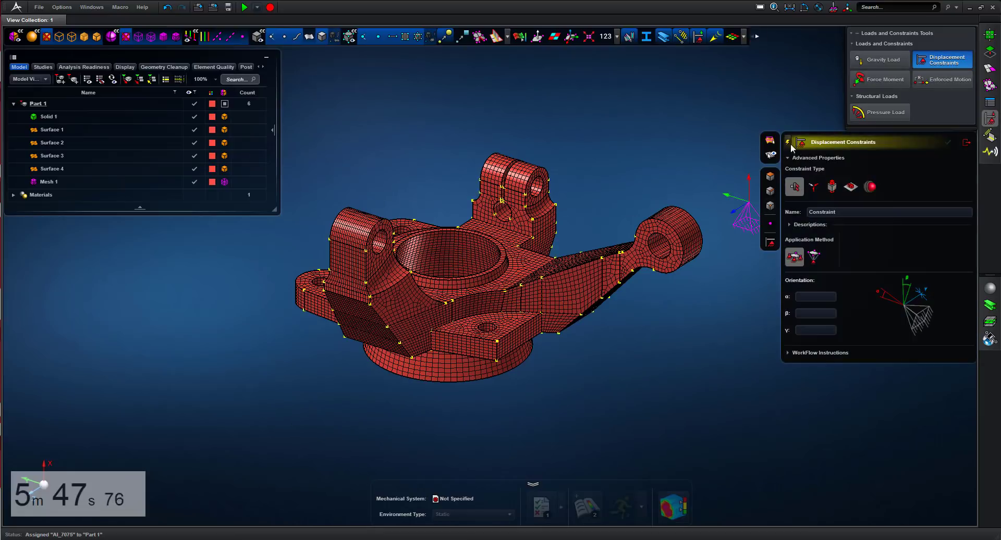
pyautogui.click(788, 143)
pyautogui.click(770, 176)
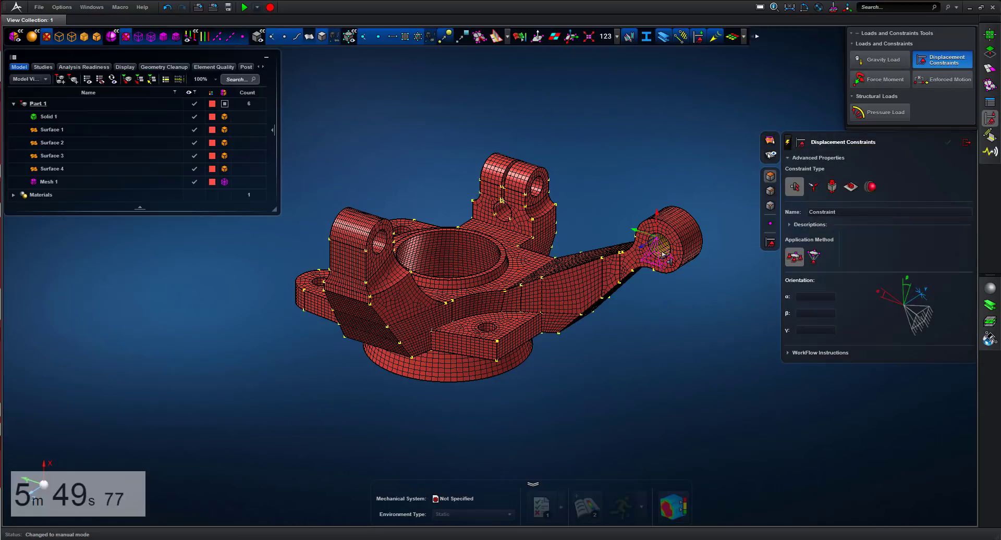
pyautogui.click(662, 254)
pyautogui.moveTo(658, 162); pyautogui.dragTo(599, 170, button='middle')
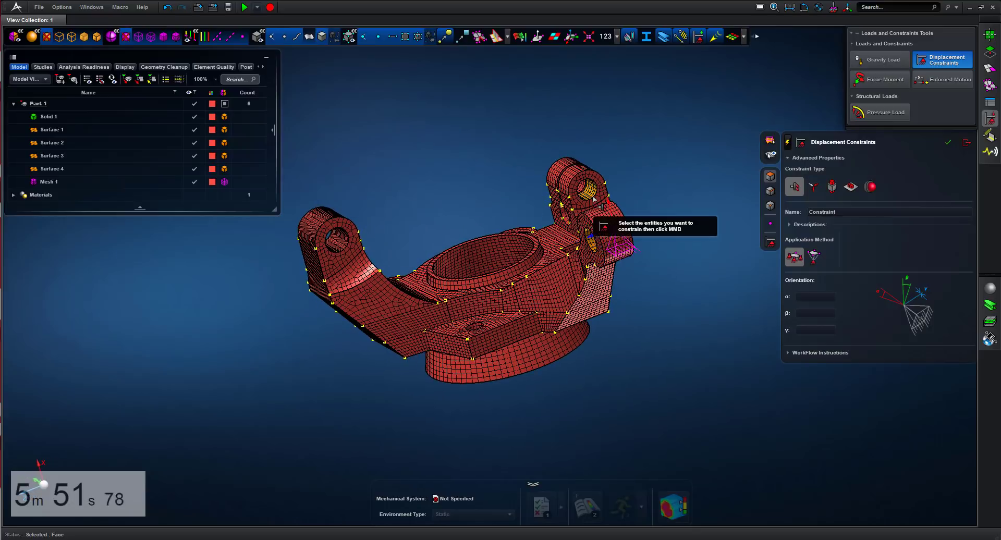
pyautogui.click(594, 199)
pyautogui.click(582, 184)
pyautogui.moveTo(667, 157); pyautogui.dragTo(639, 160, button='middle')
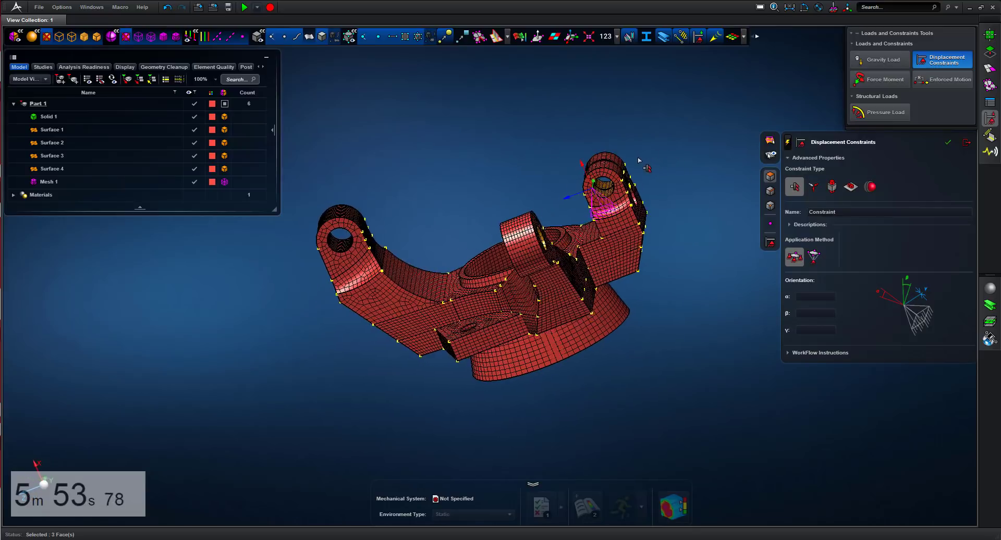
pyautogui.moveTo(639, 161); pyautogui.dragTo(516, 216, button='right')
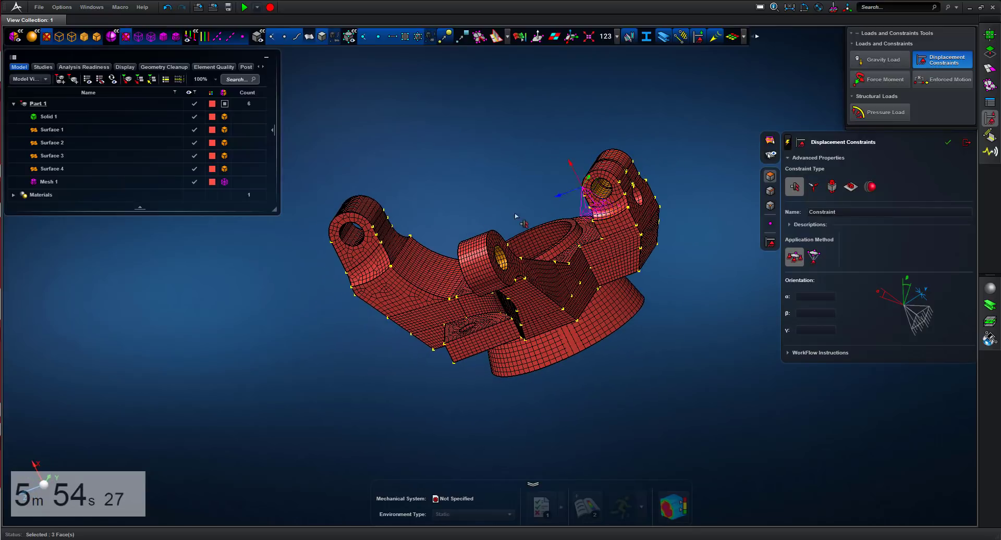
pyautogui.middleClick(469, 155)
pyautogui.middleClick(469, 155)
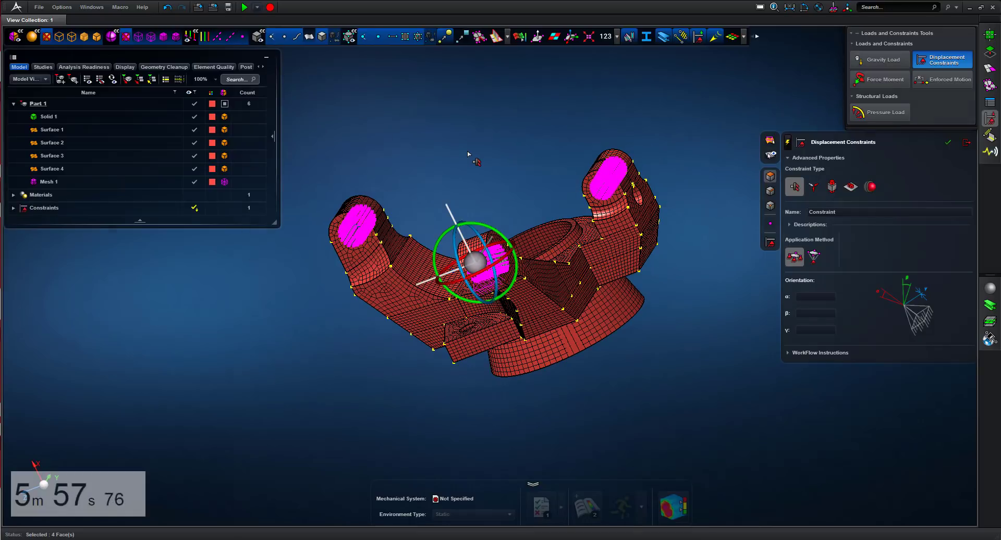
pyautogui.press('Escape')
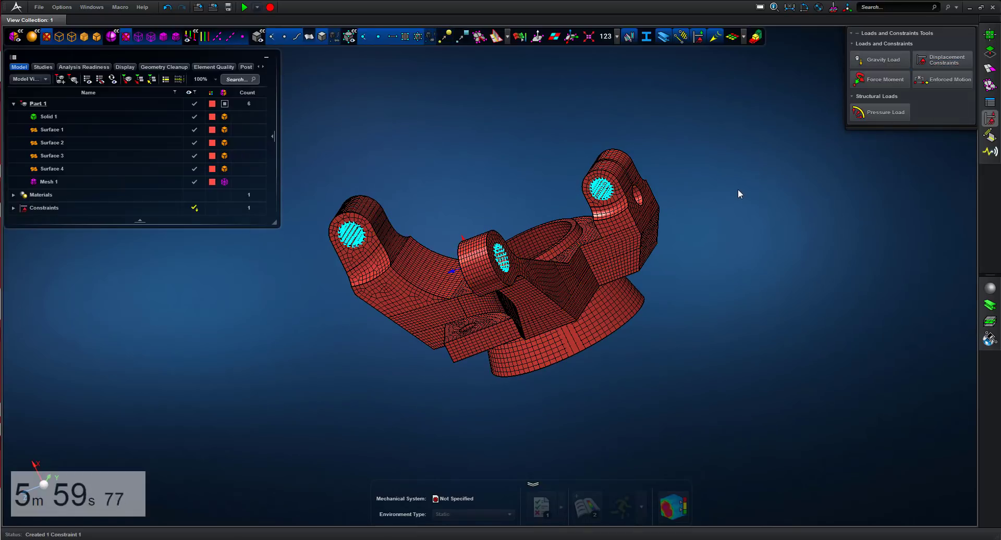
# - Place Part 1 in an analysis scene, set its environment type to Normal Modes and run the simulation
pyautogui.moveTo(738, 188); pyautogui.dragTo(267, 234, button='right')
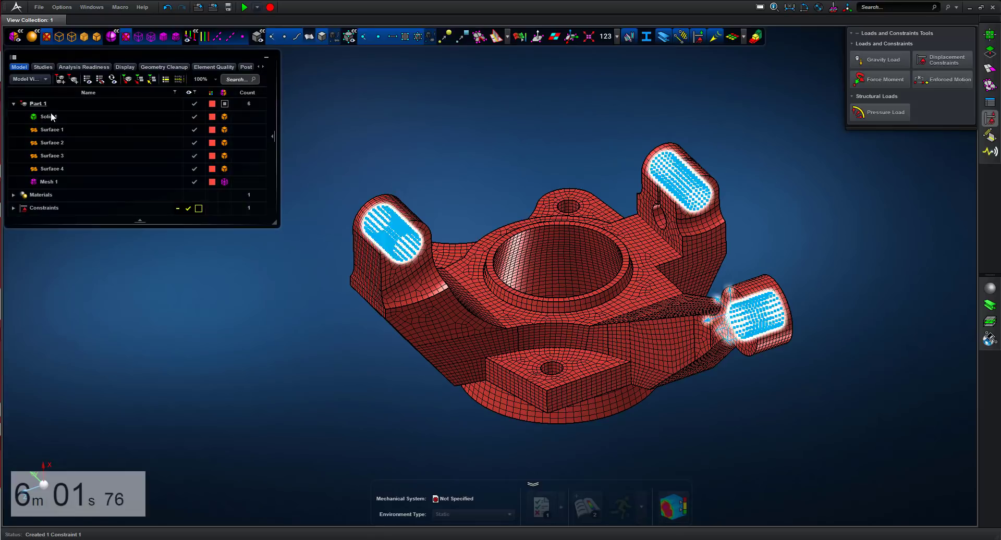
pyautogui.click(54, 105)
pyautogui.rightClick(54, 105)
pyautogui.click(37, 268)
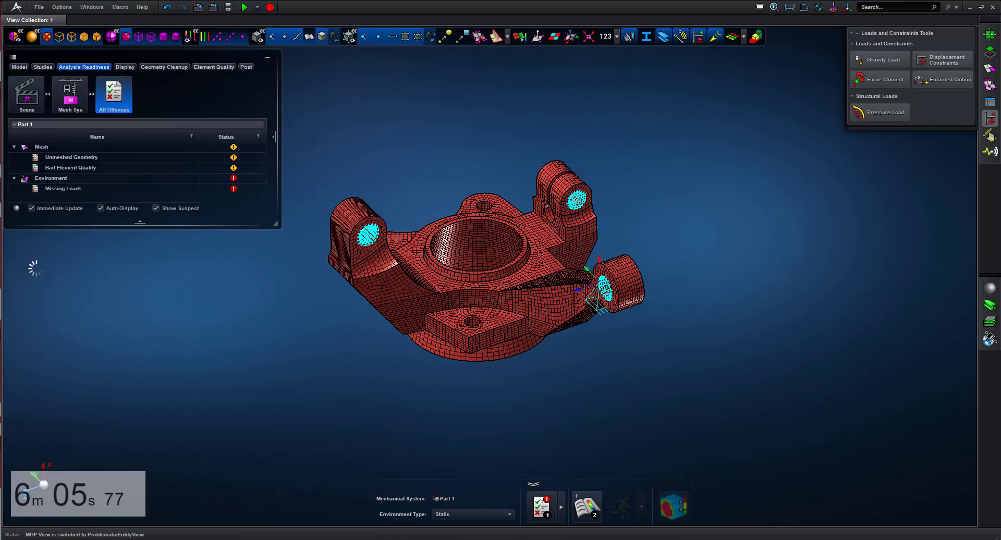
pyautogui.click(509, 515)
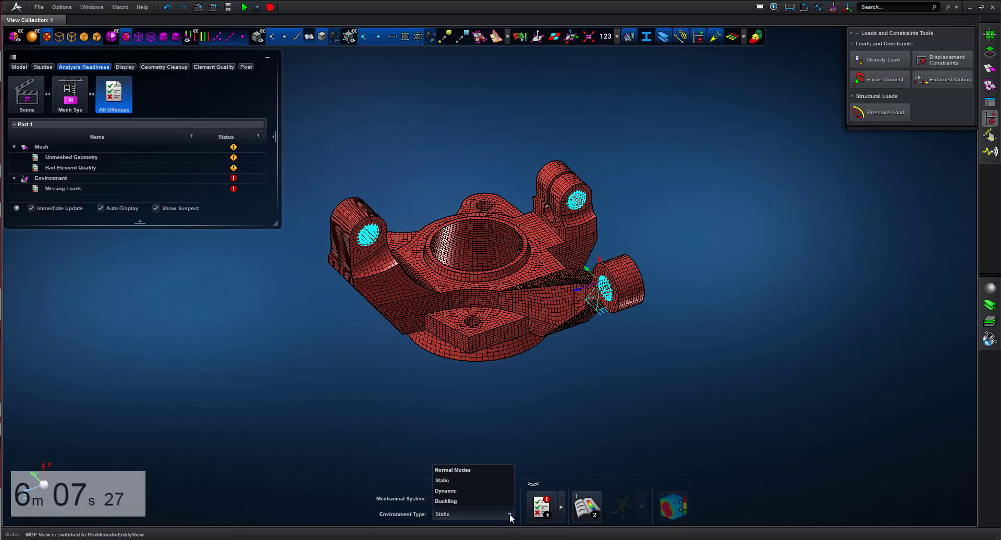
pyautogui.click(453, 471)
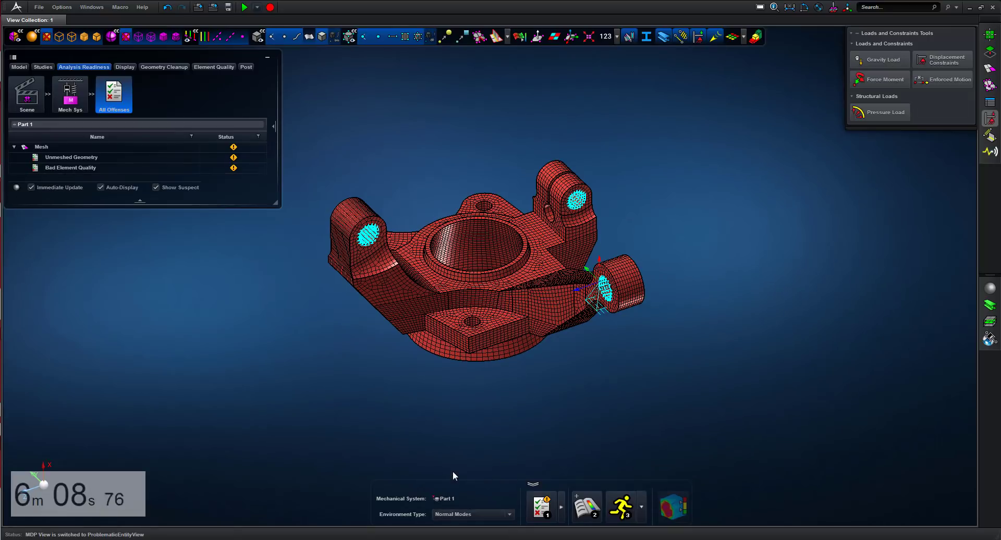
pyautogui.click(625, 508)
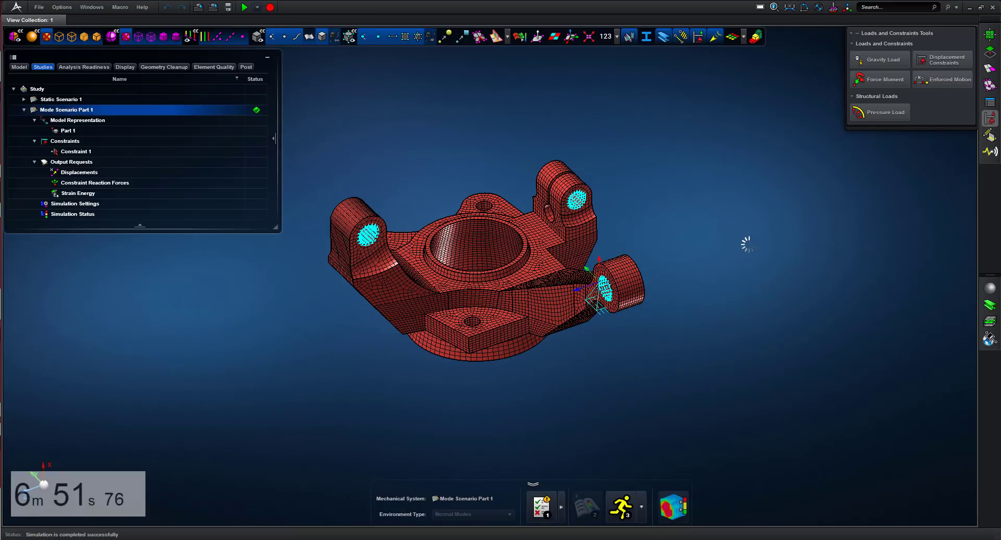
# - Open the mode scenario's results and display a fringe plot of the resultant translational displacements on the knuckle
pyautogui.click(673, 507)
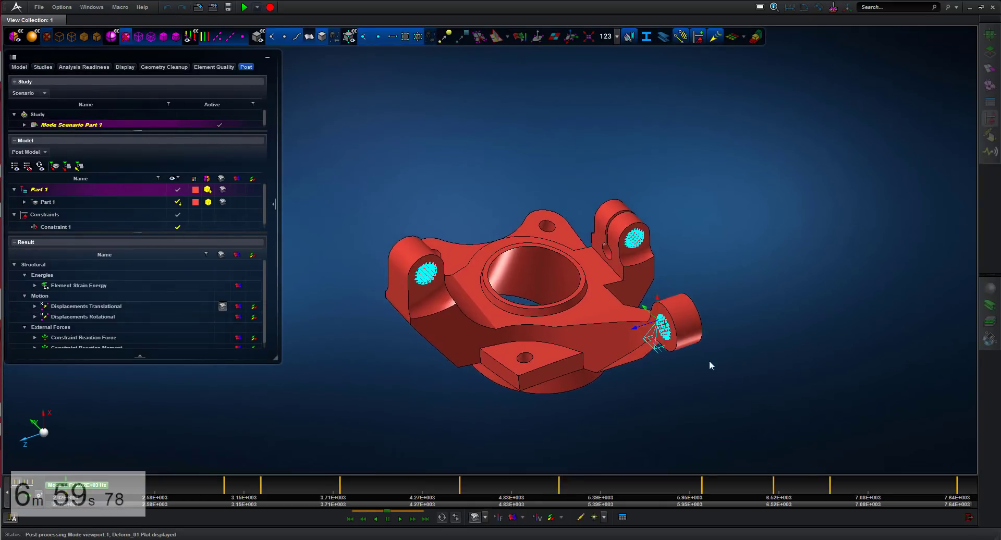
pyautogui.click(514, 516)
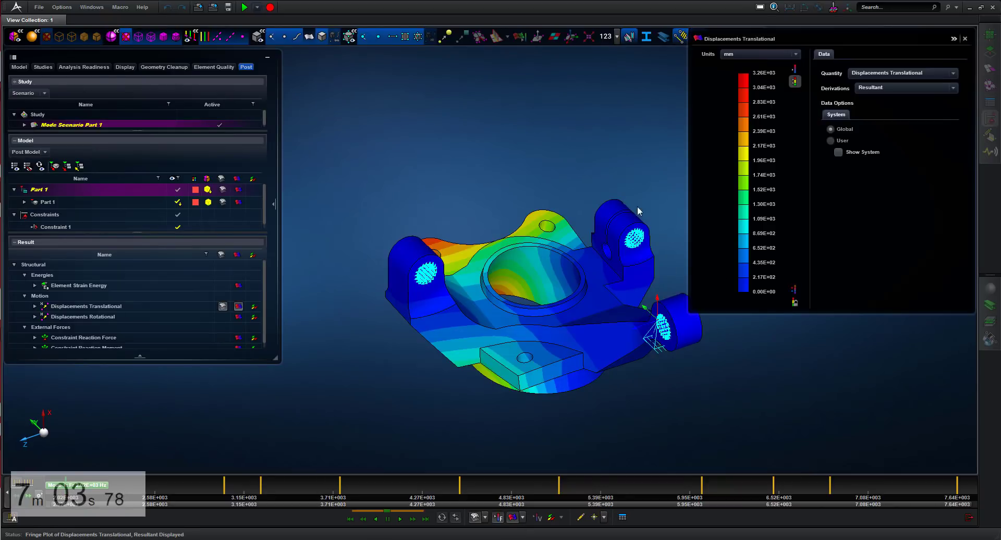
pyautogui.moveTo(638, 211); pyautogui.dragTo(599, 208, button='middle')
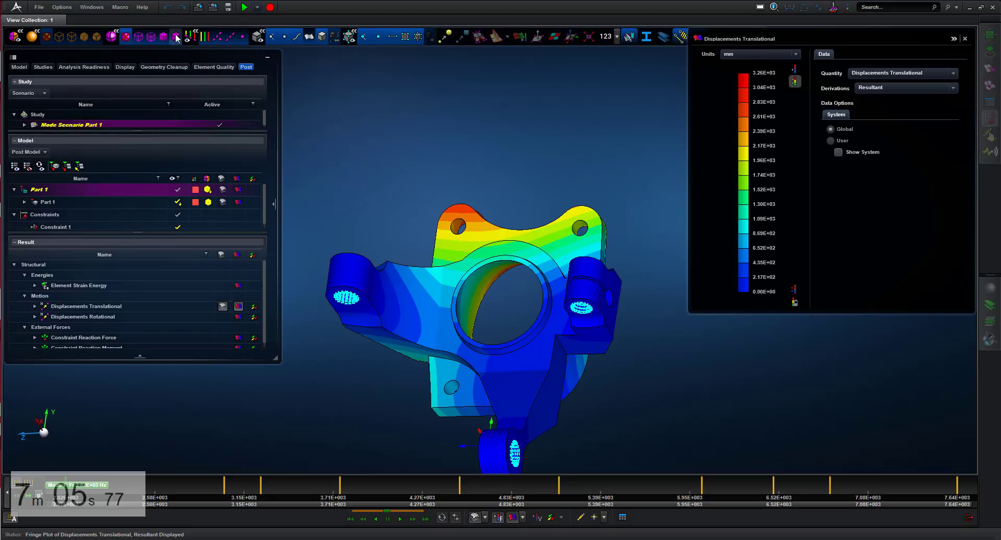
# - Show the mesh lines on the fringe plot and collapse the model browser and the plot settings to the colour legend
pyautogui.click(177, 37)
pyautogui.click(268, 57)
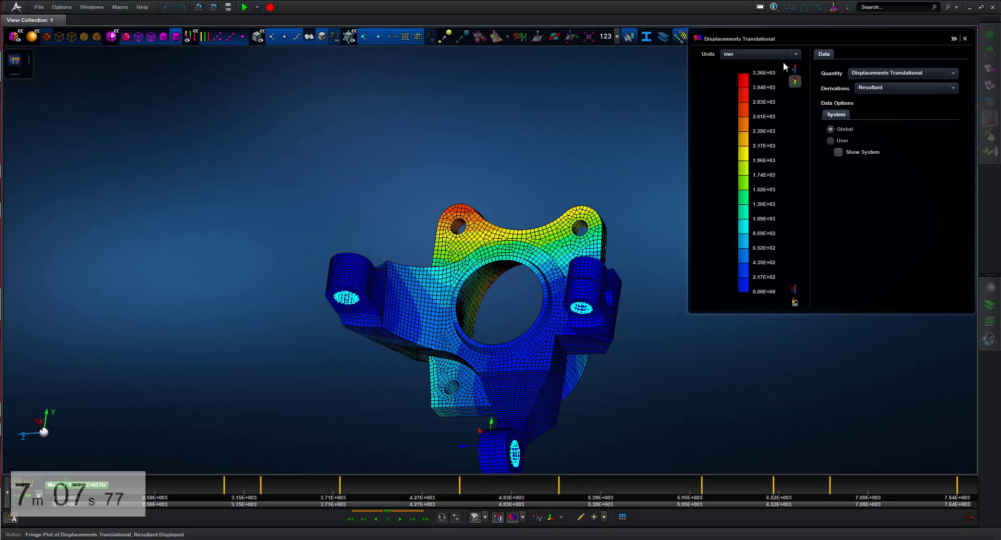
pyautogui.click(954, 38)
pyautogui.moveTo(673, 235); pyautogui.dragTo(607, 246, button='middle')
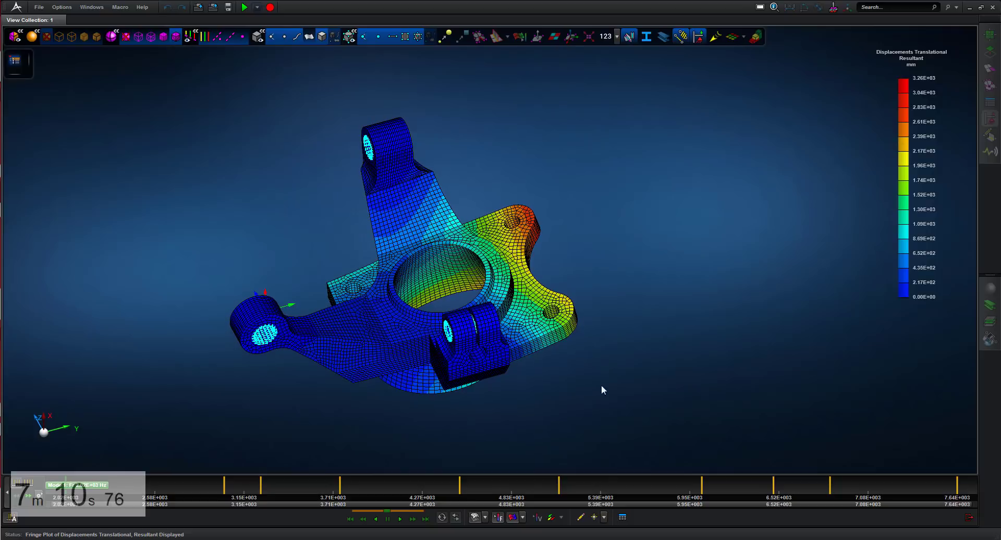
# - Open the data grid listing the modes and frequencies beside the displacement plot, leaving the part unselected
pyautogui.click(623, 518)
pyautogui.click(344, 189)
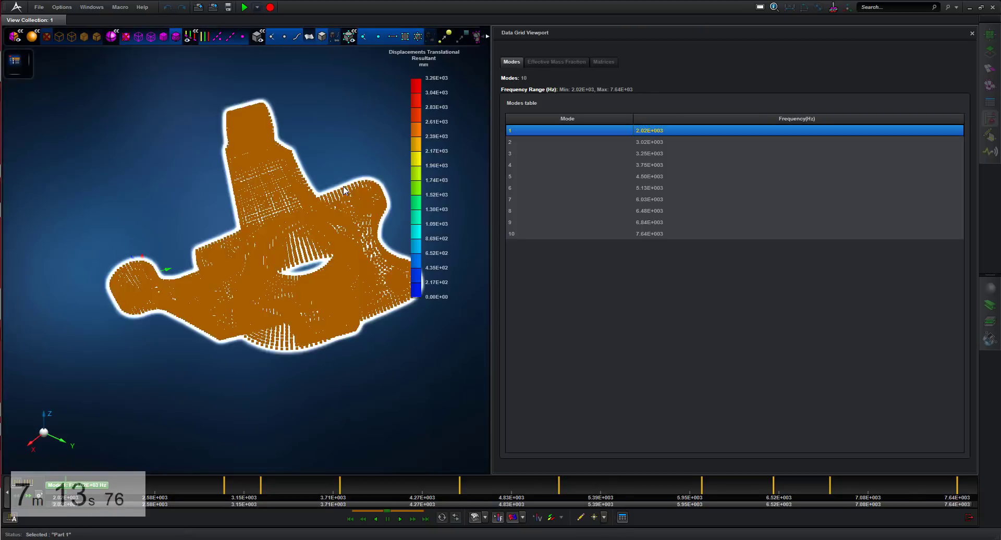
pyautogui.moveTo(344, 187); pyautogui.dragTo(349, 139, button='middle')
pyautogui.click(346, 140)
pyautogui.moveTo(346, 143); pyautogui.dragTo(320, 156, button='right')
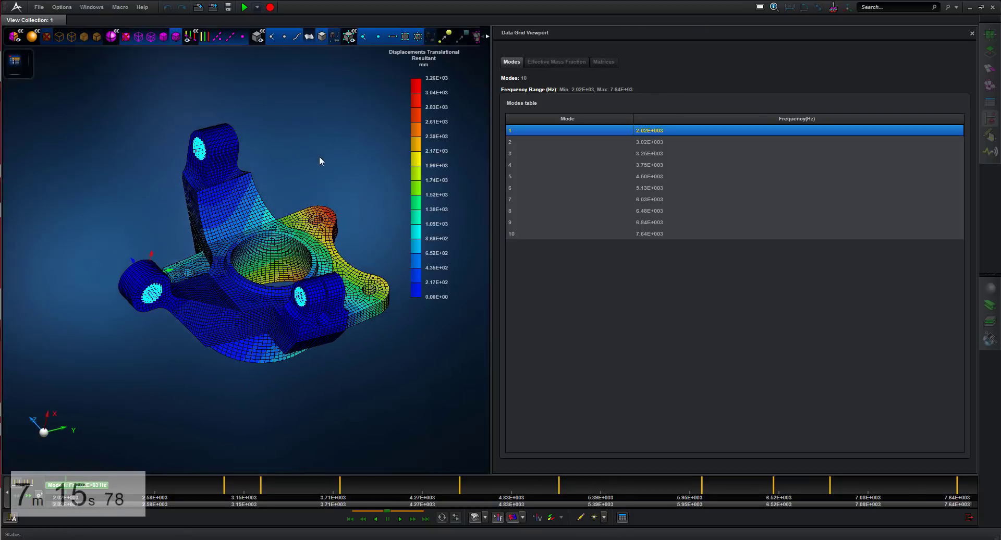
# - Animate the first mode shape and step through modes 2 to 5 to review their deformation
pyautogui.click(400, 517)
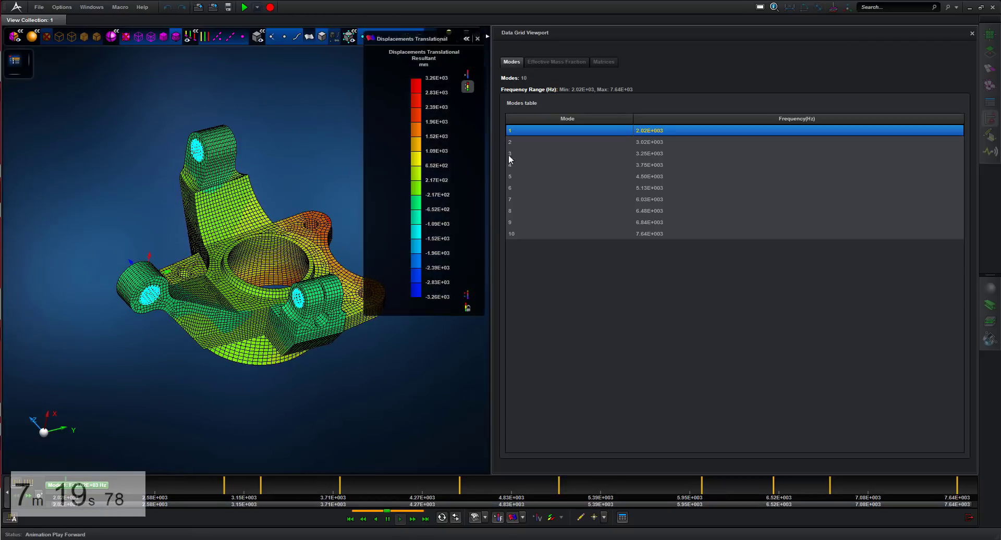
pyautogui.click(524, 142)
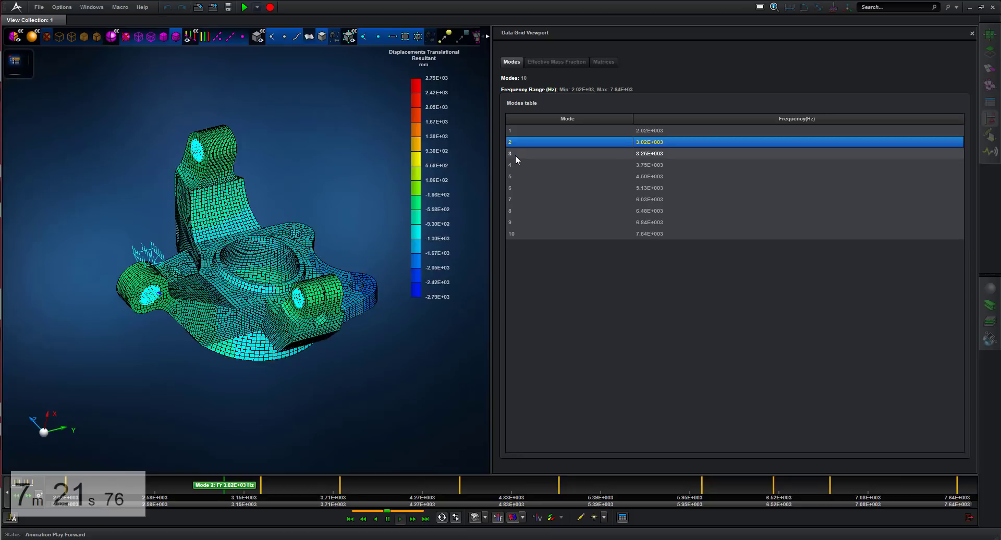
pyautogui.click(515, 154)
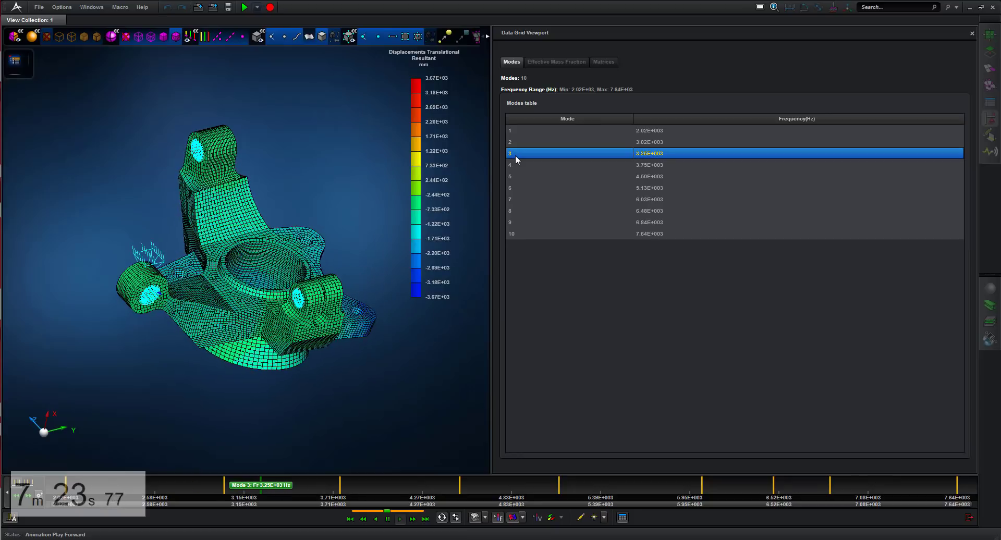
pyautogui.click(515, 166)
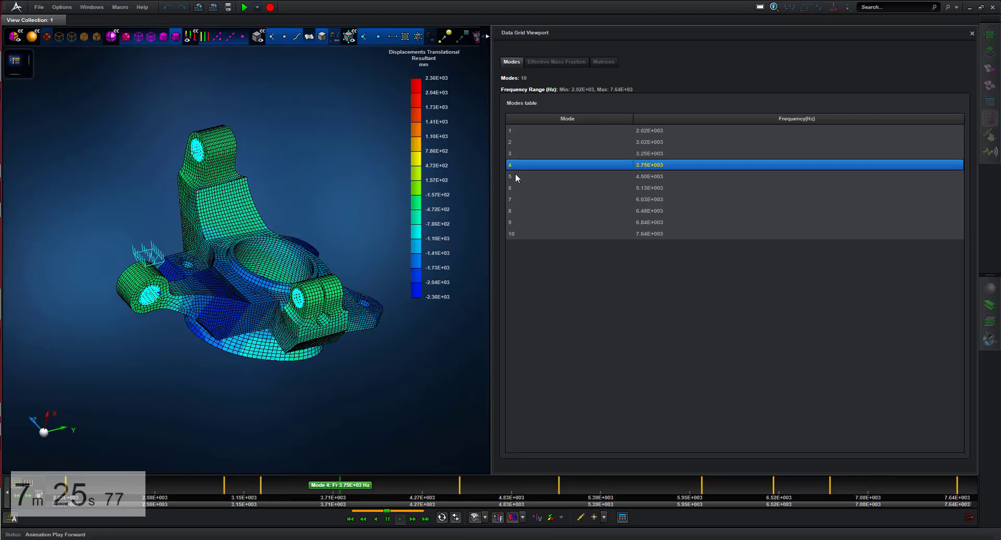
pyautogui.click(517, 176)
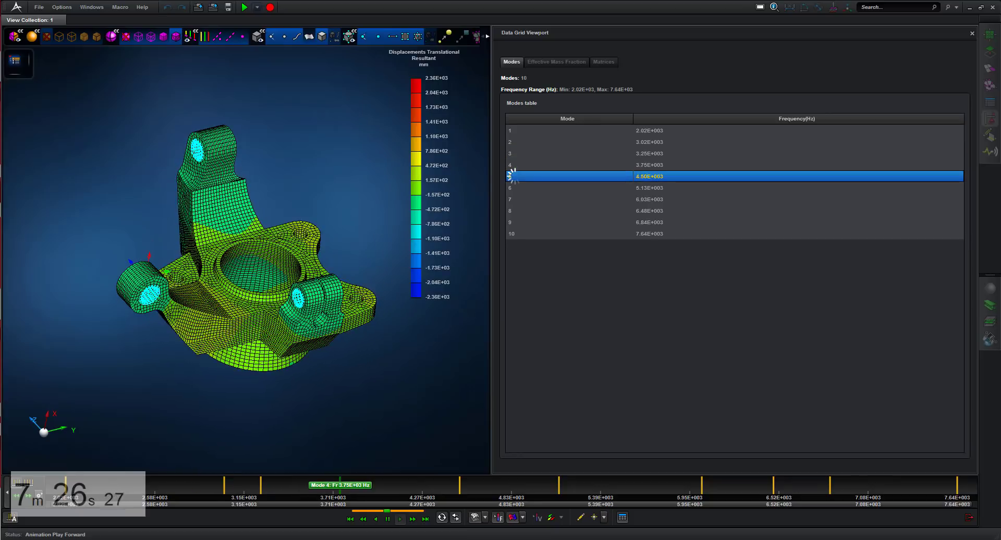
# - Exit post-processing and start exporting Mode Scenario Part 1 from the study tree
pyautogui.click(969, 517)
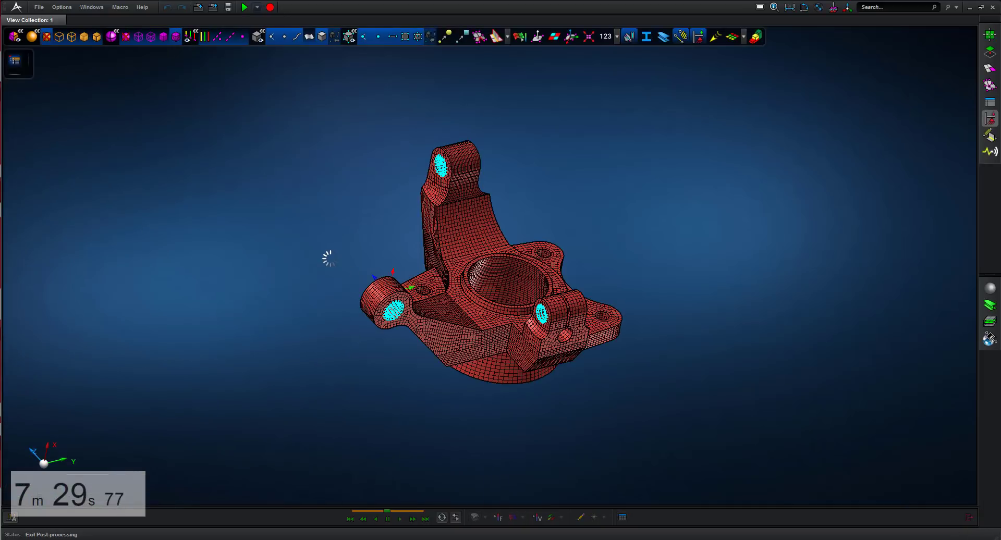
pyautogui.click(15, 62)
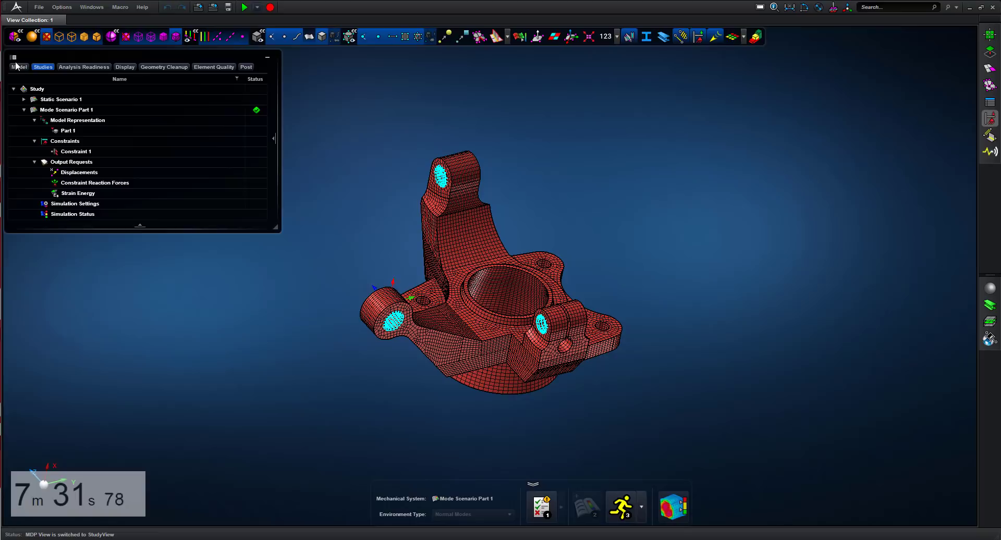
pyautogui.click(52, 109)
pyautogui.rightClick(51, 110)
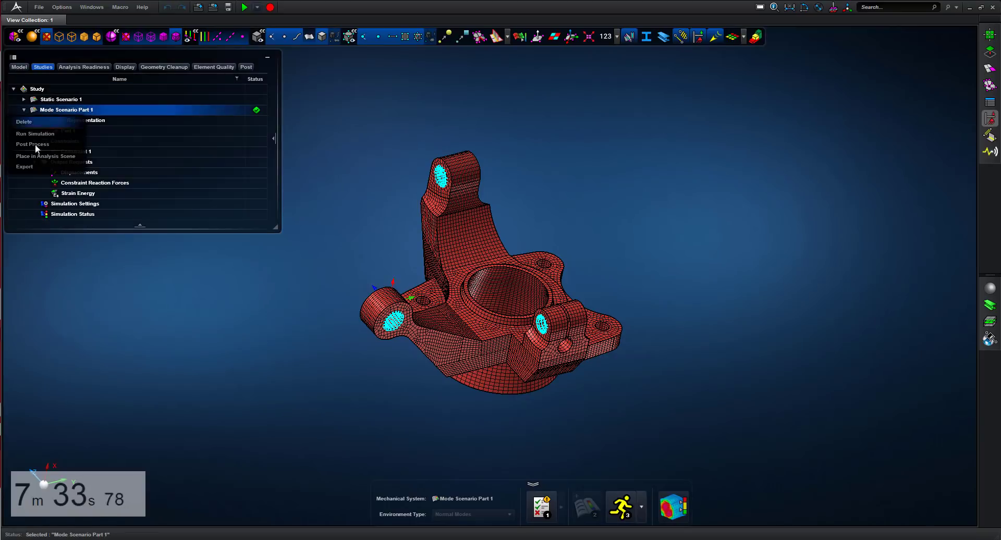
pyautogui.click(29, 166)
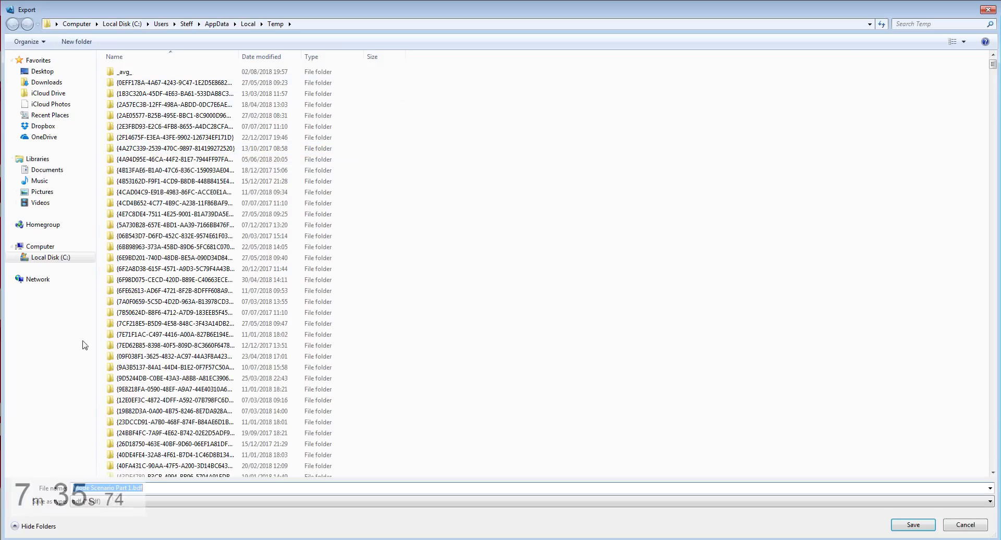
# - Set the export location to C:\AAA_Work\00_Conferences\2018_MSC_Sim_Reality_India\Geometry
pyautogui.click(122, 24)
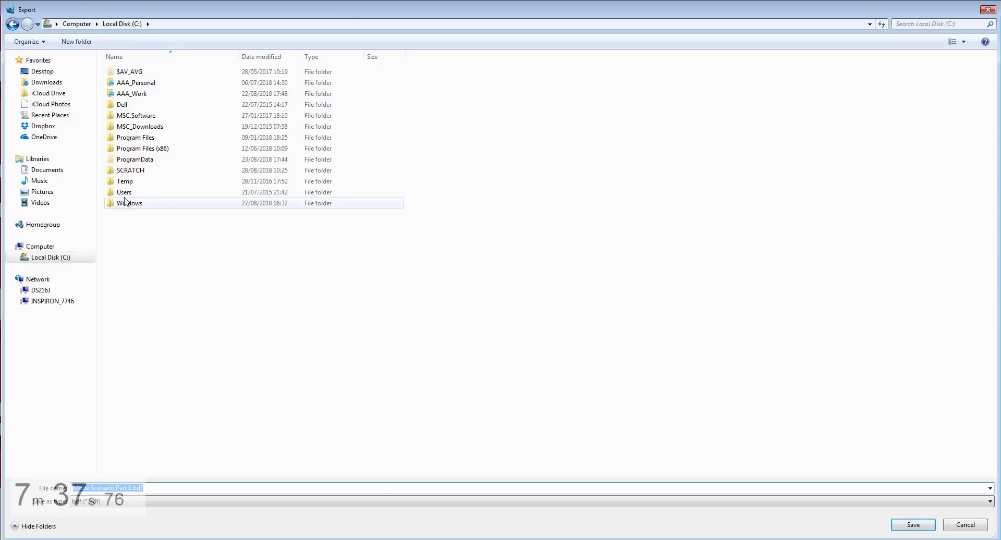
pyautogui.doubleClick(131, 94)
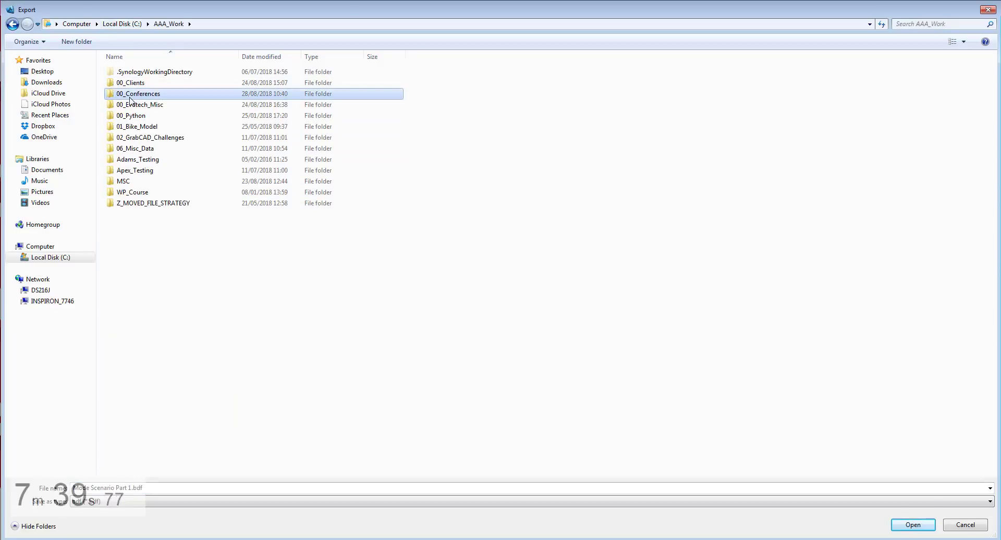
pyautogui.doubleClick(130, 99)
pyautogui.doubleClick(136, 140)
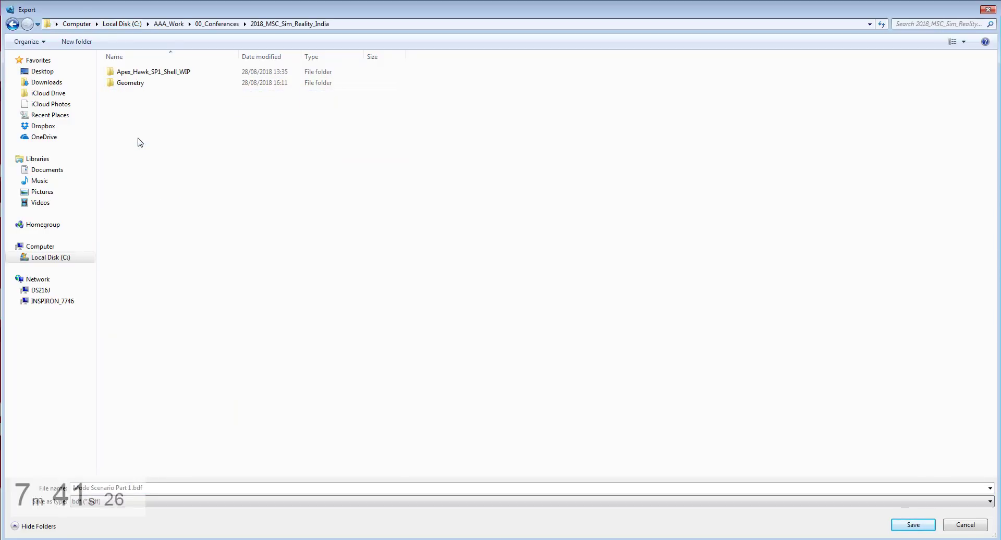
pyautogui.doubleClick(130, 89)
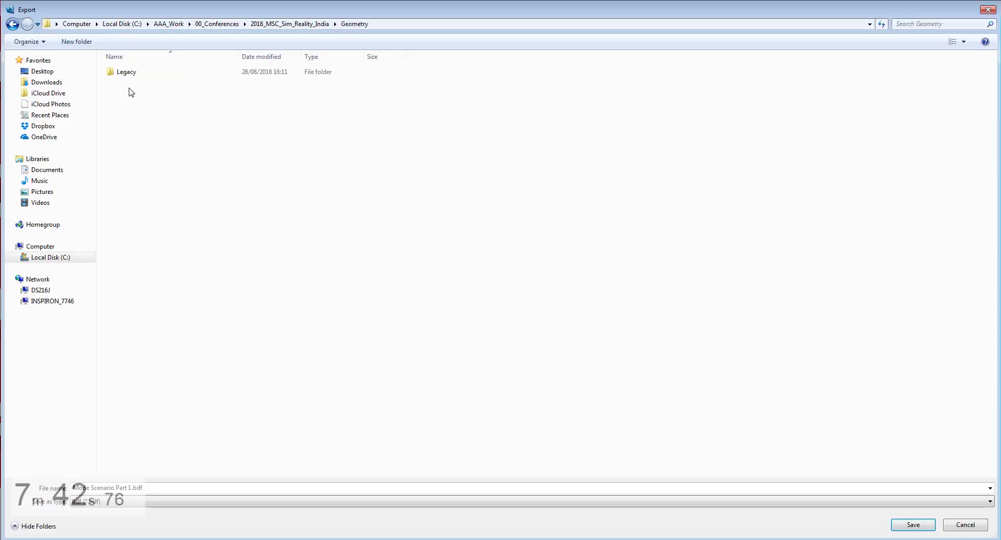
# - Name the export file Complete.bdf and save it in the Geometry folder
pyautogui.click(121, 488)
pyautogui.click(131, 488)
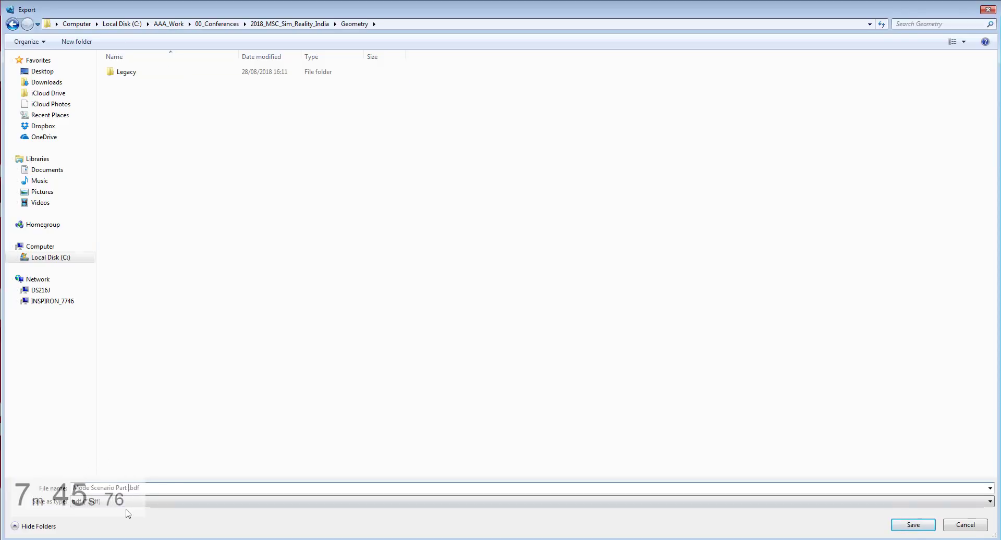
pyautogui.press('BackSpace')
pyautogui.press('BackSpace')
pyautogui.press('BackSpace')
pyautogui.press('BackSpace')
pyautogui.press('BackSpace')
pyautogui.press('BackSpace')
pyautogui.press('BackSpace')
pyautogui.press('BackSpace')
pyautogui.press('BackSpace')
pyautogui.press('BackSpace')
pyautogui.press('BackSpace')
pyautogui.press('BackSpace')
pyautogui.write('Co')
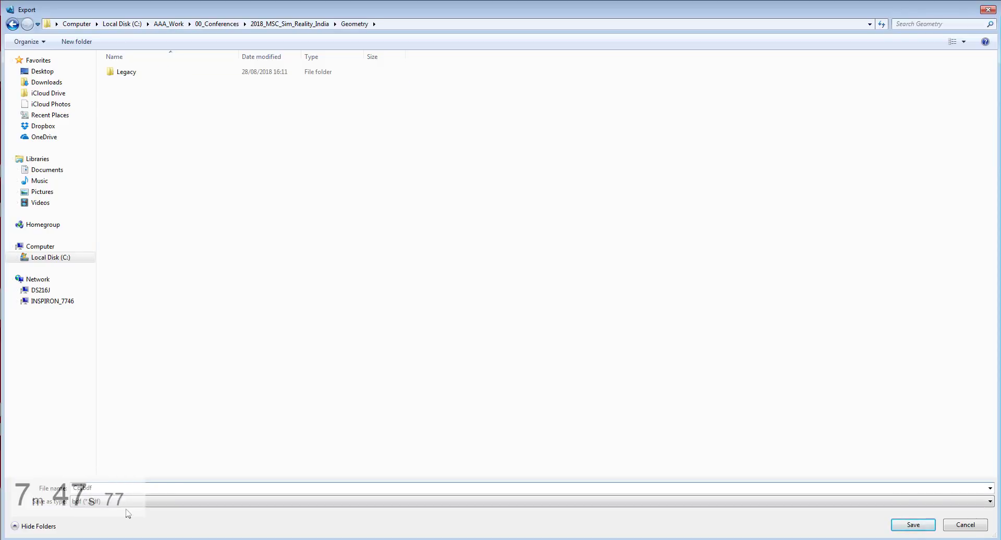
pyautogui.write('mplete')
pyautogui.click(914, 525)
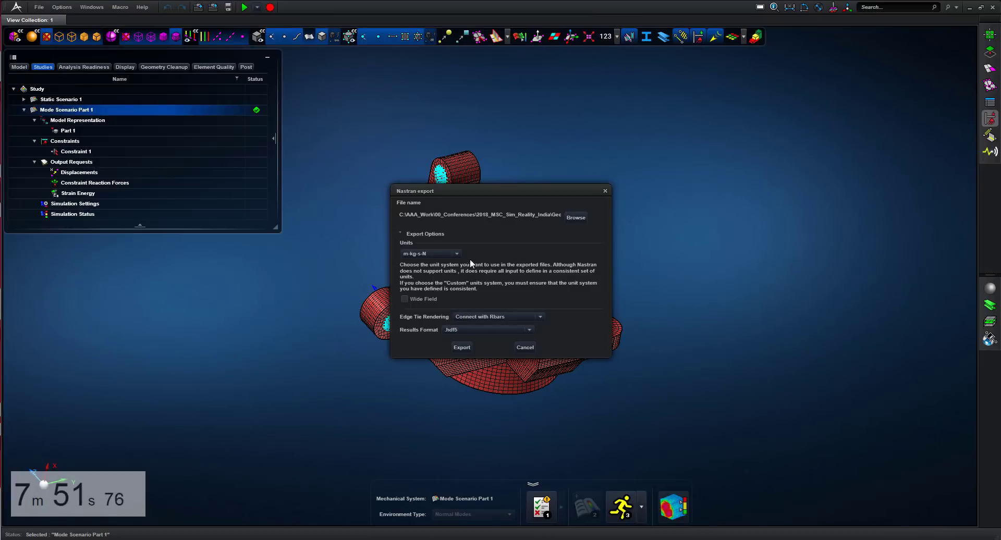
# - Set the Nastran export units to the millimetre, tonne, second and newton system and export the file
pyautogui.click(458, 254)
pyautogui.moveTo(459, 268); pyautogui.dragTo(459, 289)
pyautogui.click(426, 298)
pyautogui.click(462, 349)
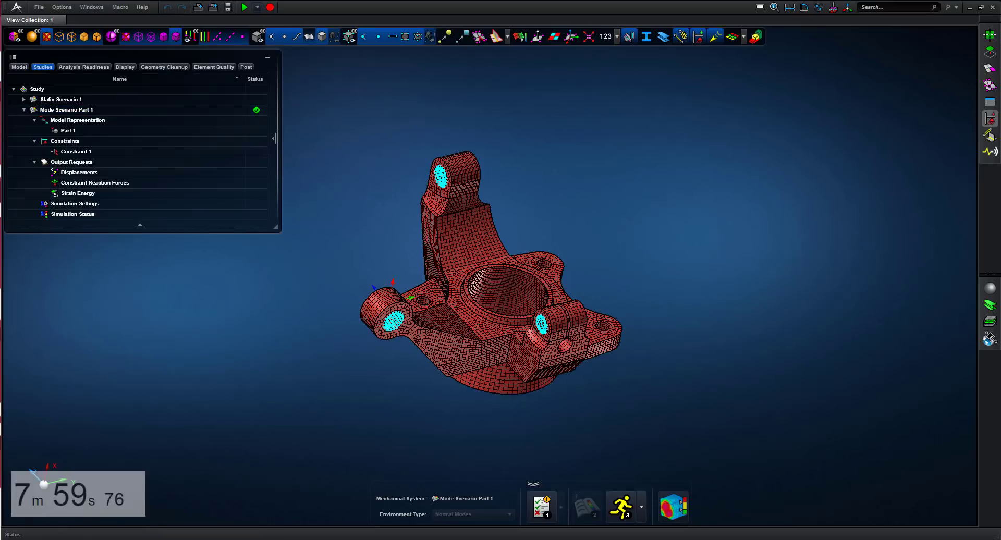
# - Switch to the Geometry folder in the file explorer, open Complete.bdf in TextPad and examine its header, output requests and element entries
pyautogui.hotkey('alt', 'Tab')
pyautogui.click(186, 80)
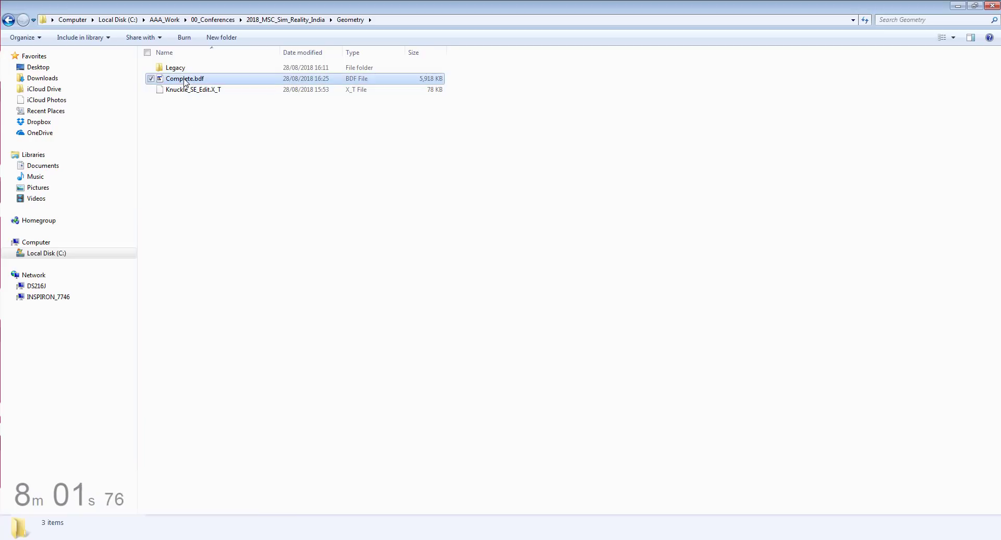
pyautogui.doubleClick(185, 79)
pyautogui.click(360, 232)
pyautogui.scroll(-6, 294, 297)
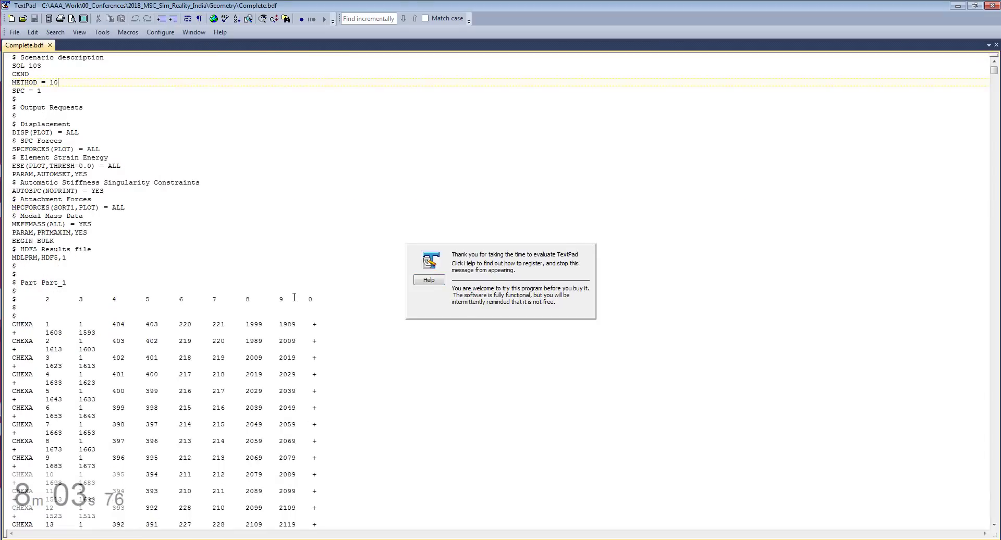
pyautogui.scroll(-8, 294, 313)
pyautogui.scroll(14, 291, 315)
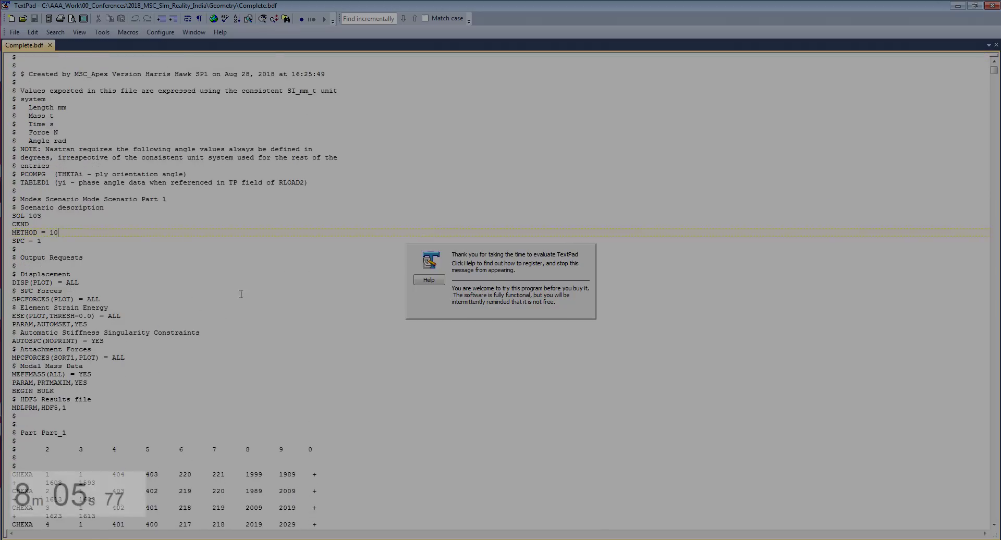